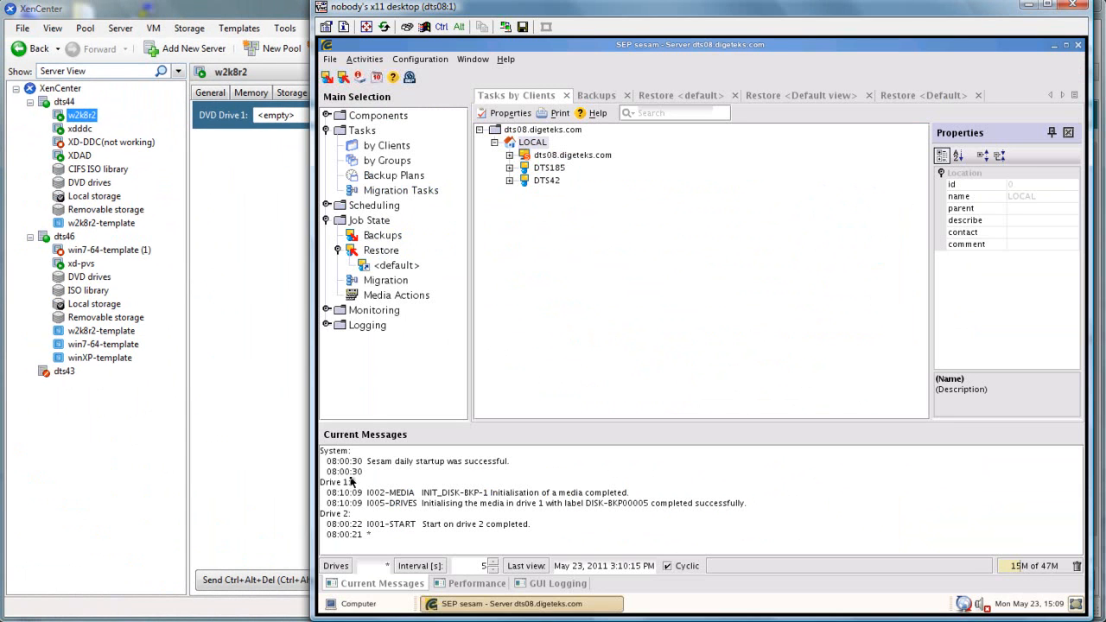
# Step: Start a new client in the LOCAL location and name it DTS44
pyautogui.click(528, 230)
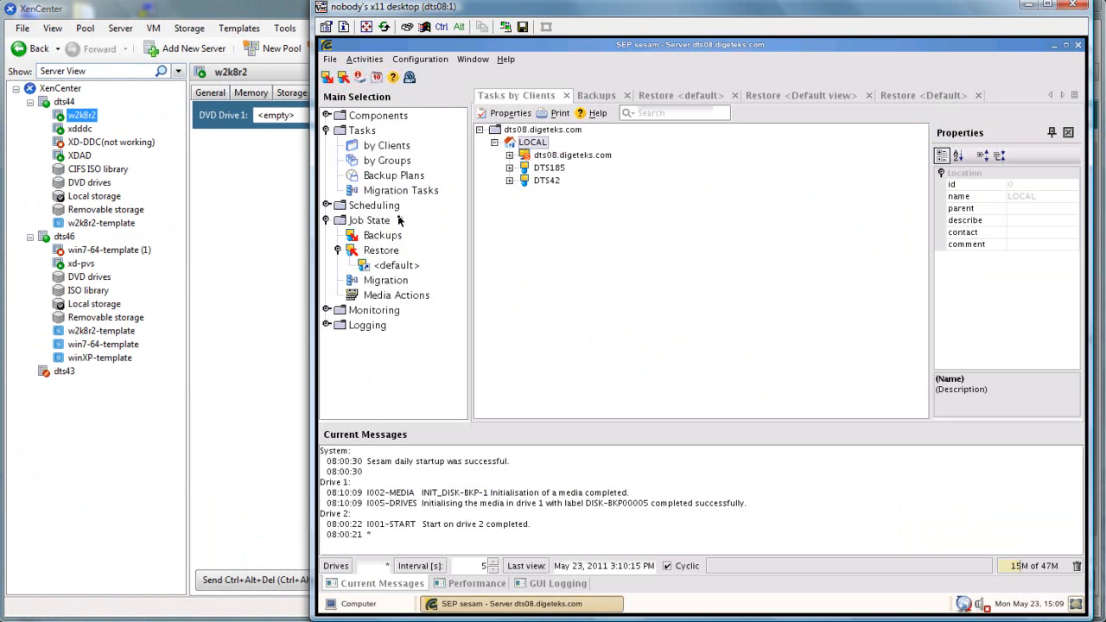
pyautogui.click(378, 150)
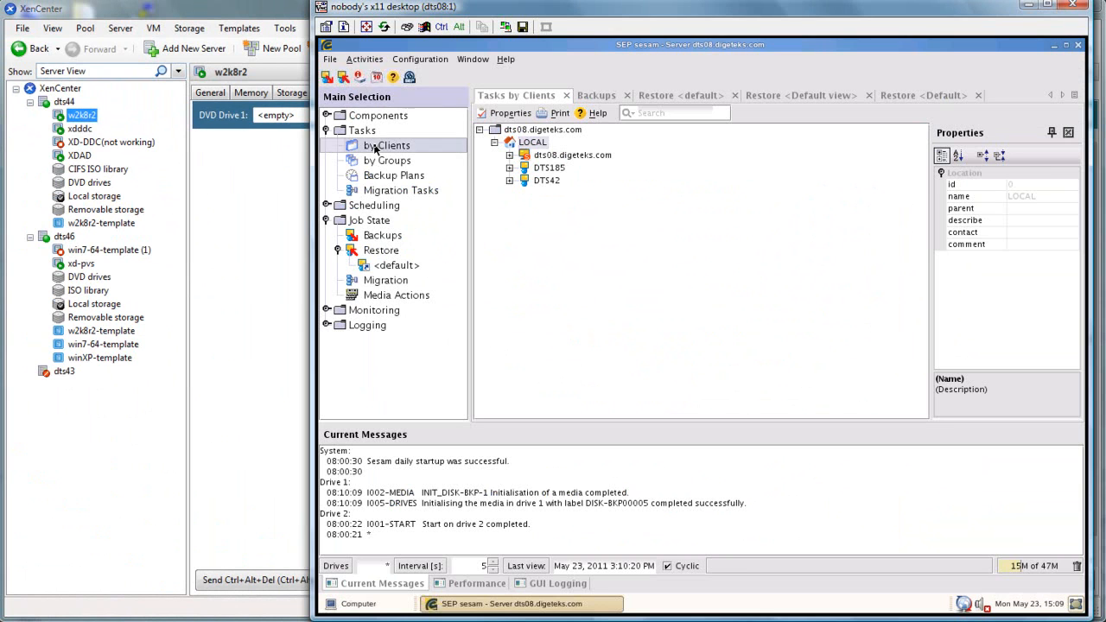
pyautogui.rightClick(529, 147)
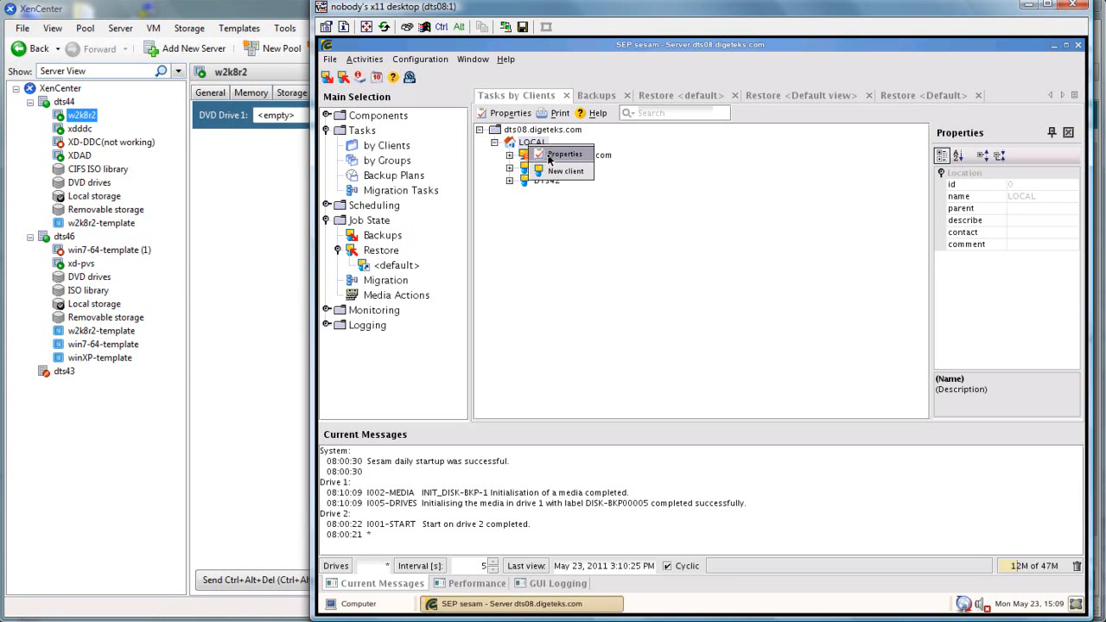
pyautogui.click(556, 173)
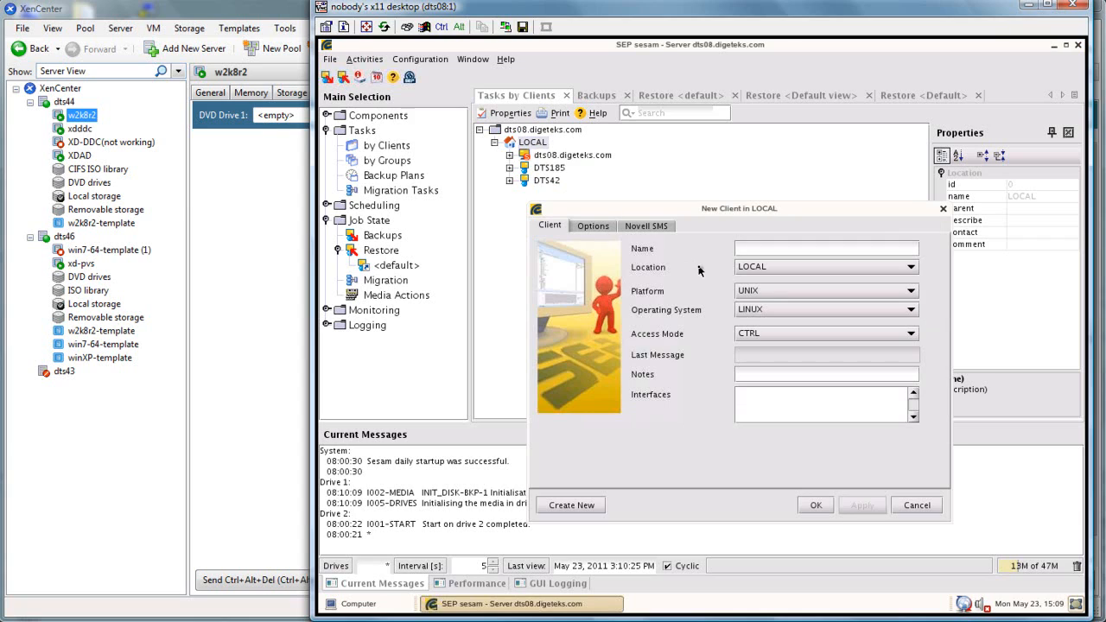
pyautogui.write('DTS')
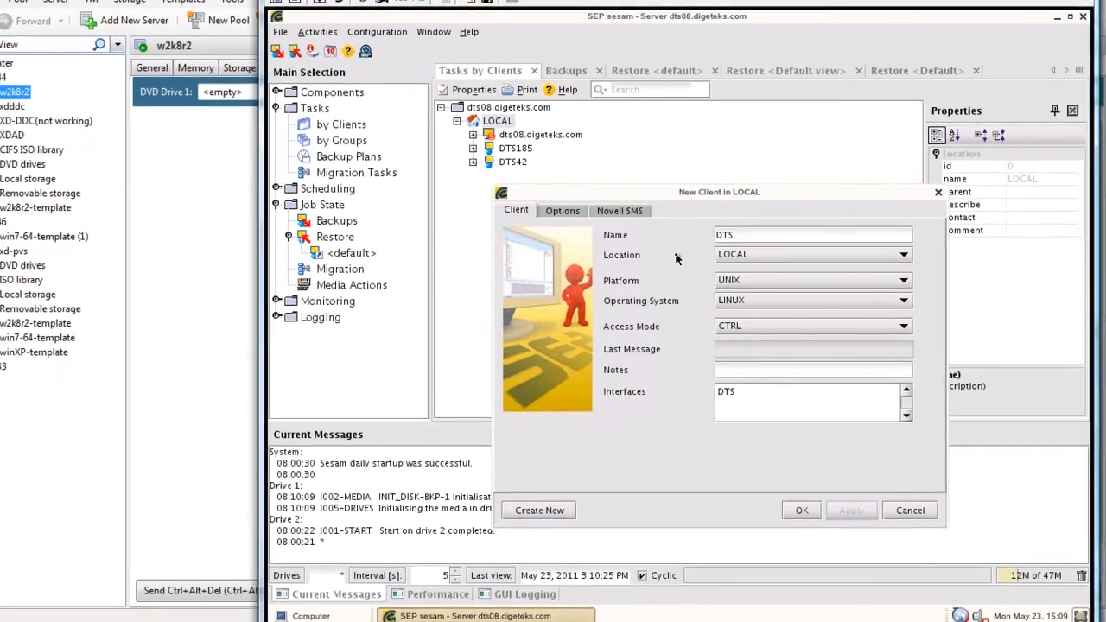
pyautogui.write('44')
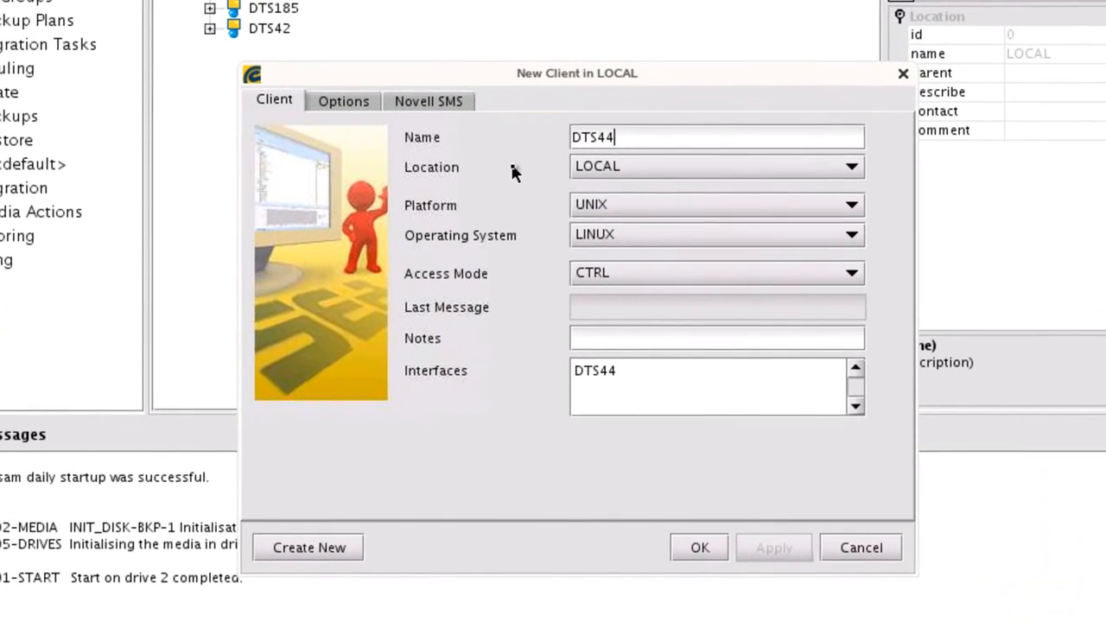
# Step: Keep the new client's platform as UNIX and set its operating system to Citrix Xen Server
pyautogui.click(641, 209)
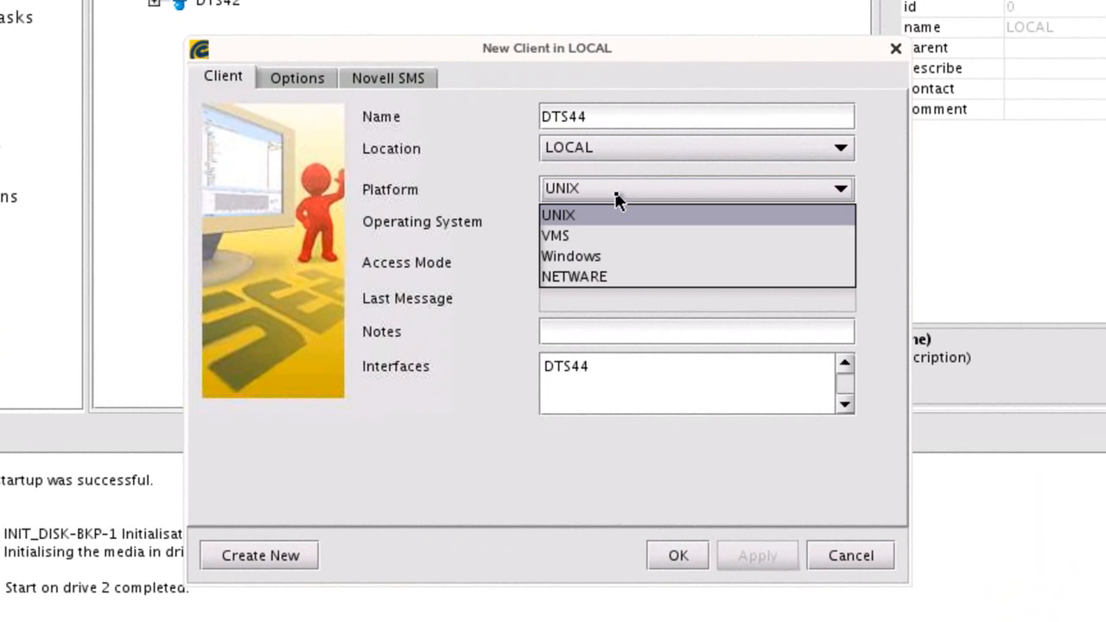
pyautogui.click(613, 215)
pyautogui.click(612, 221)
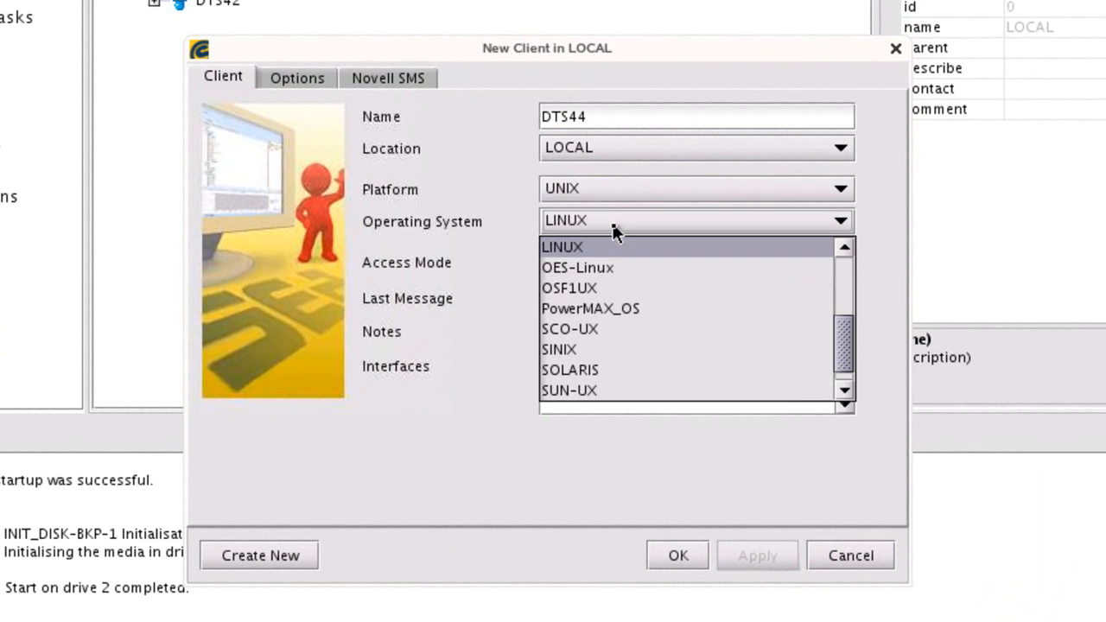
pyautogui.moveTo(843, 351); pyautogui.dragTo(848, 282)
pyautogui.click(727, 288)
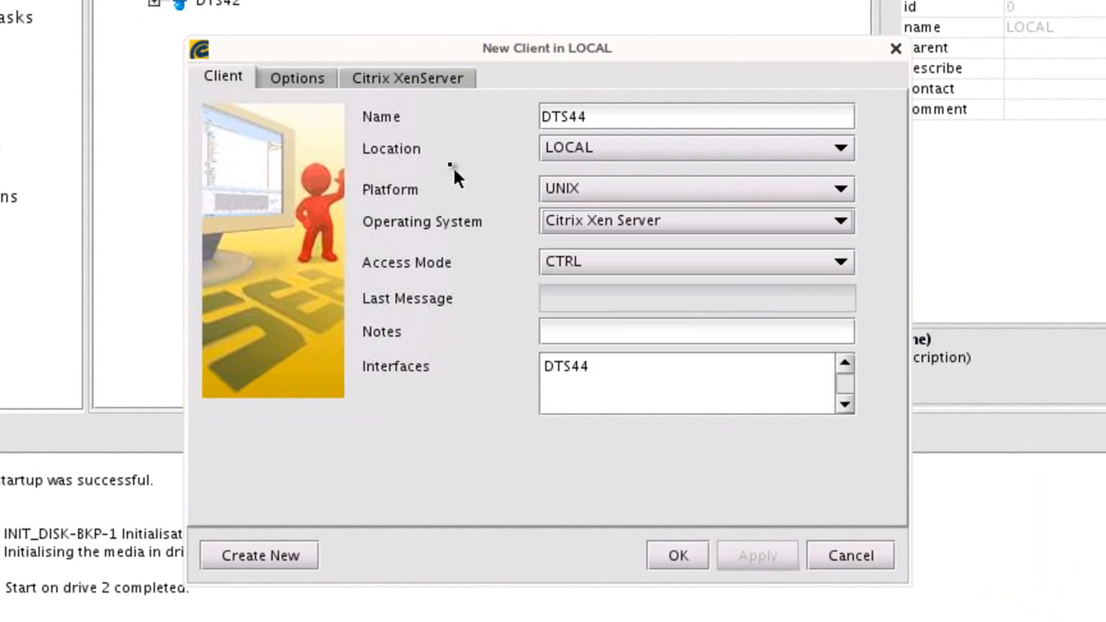
# Step: Set the client's Citrix Xen access account to root and enter and repeat the Citrix Xen password
pyautogui.click(392, 79)
pyautogui.click(608, 159)
pyautogui.write('roo')
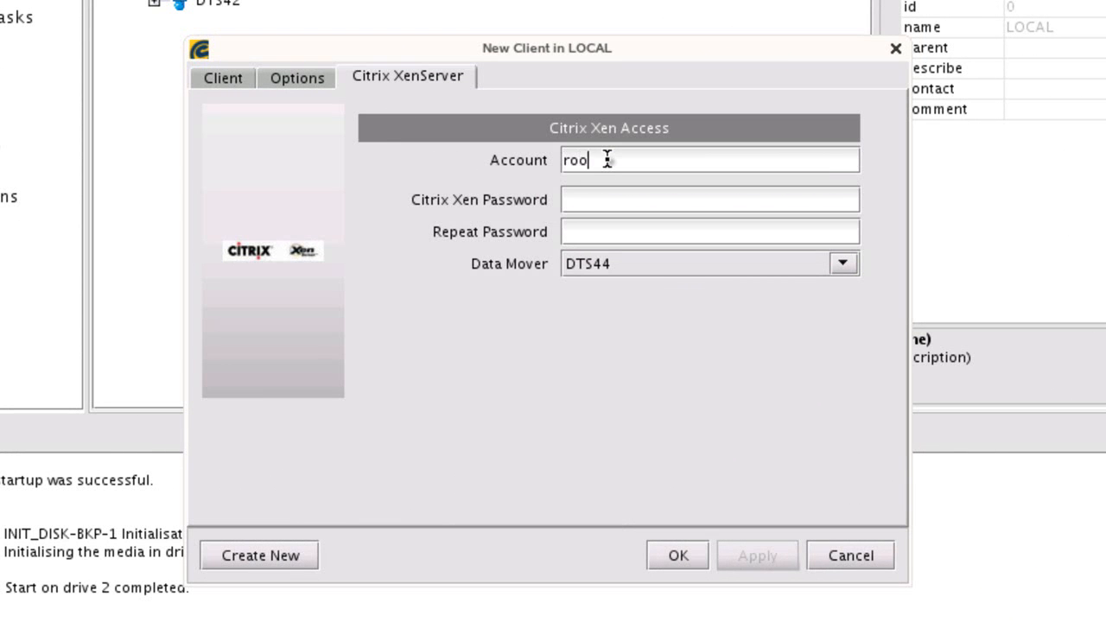
pyautogui.write('****************')
pyautogui.press('Tab')
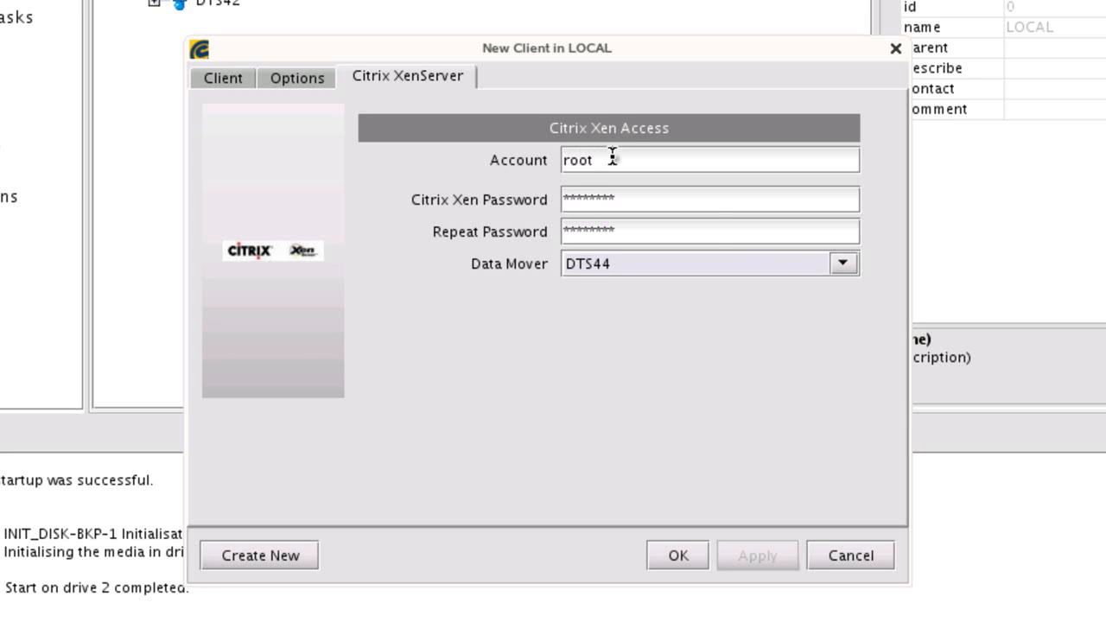
# Step: Choose dts08.digeteks.com as the data mover and save client DTS44 without creating a backup job
pyautogui.click(848, 264)
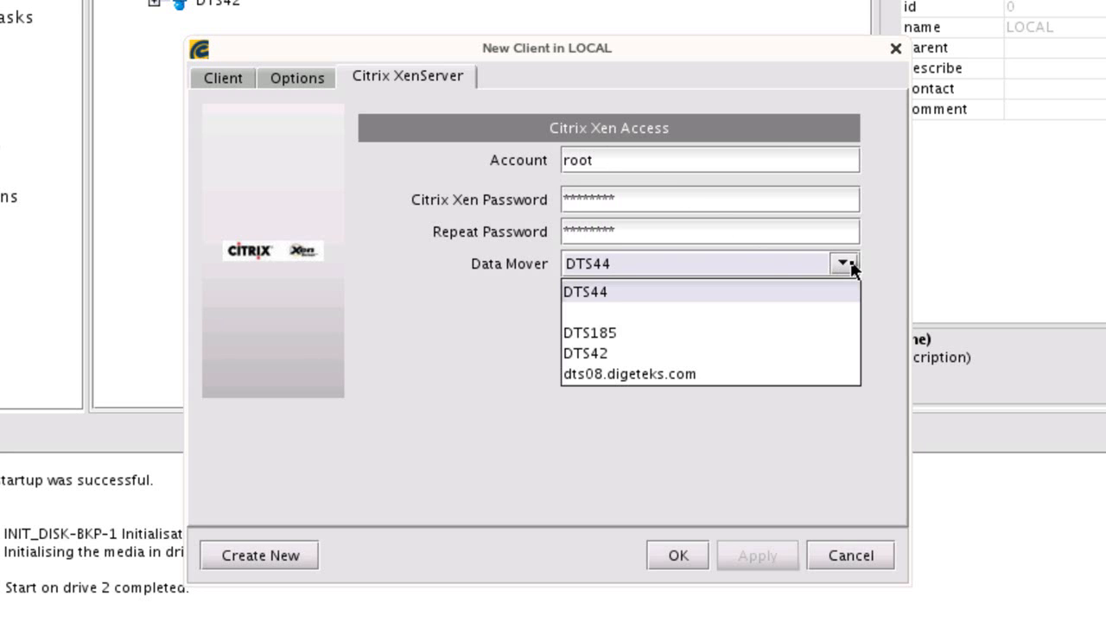
pyautogui.click(683, 375)
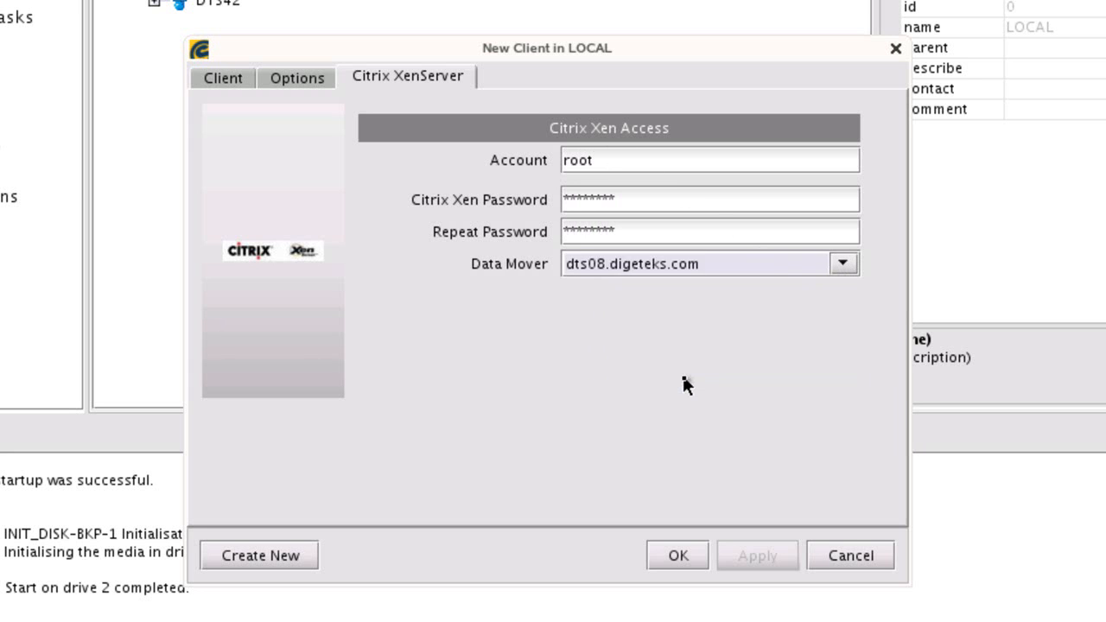
pyautogui.click(679, 558)
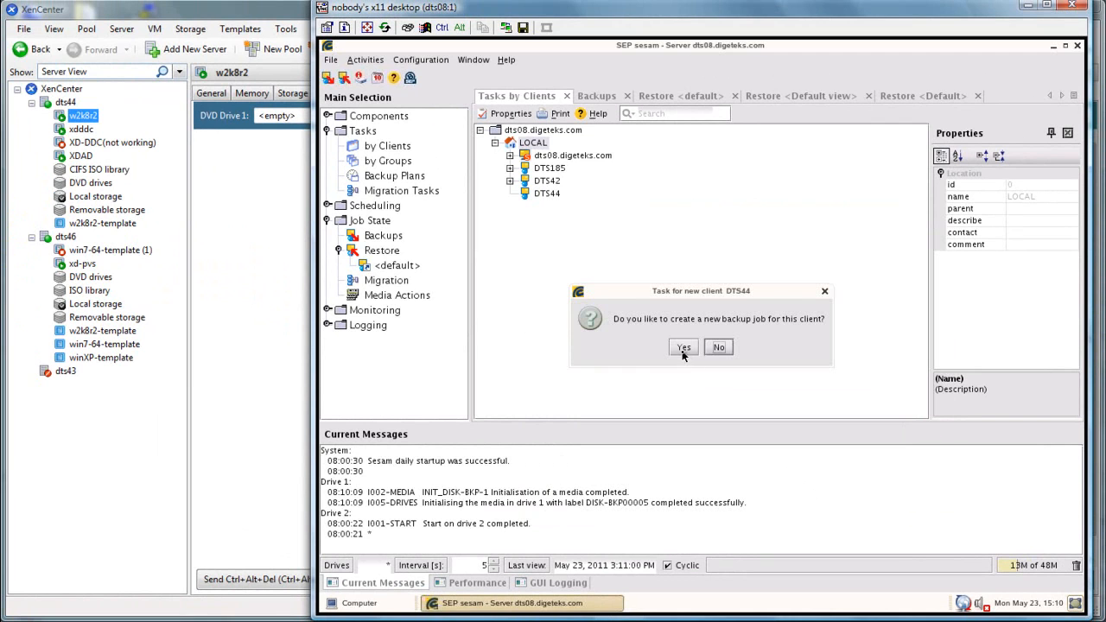
pyautogui.click(717, 349)
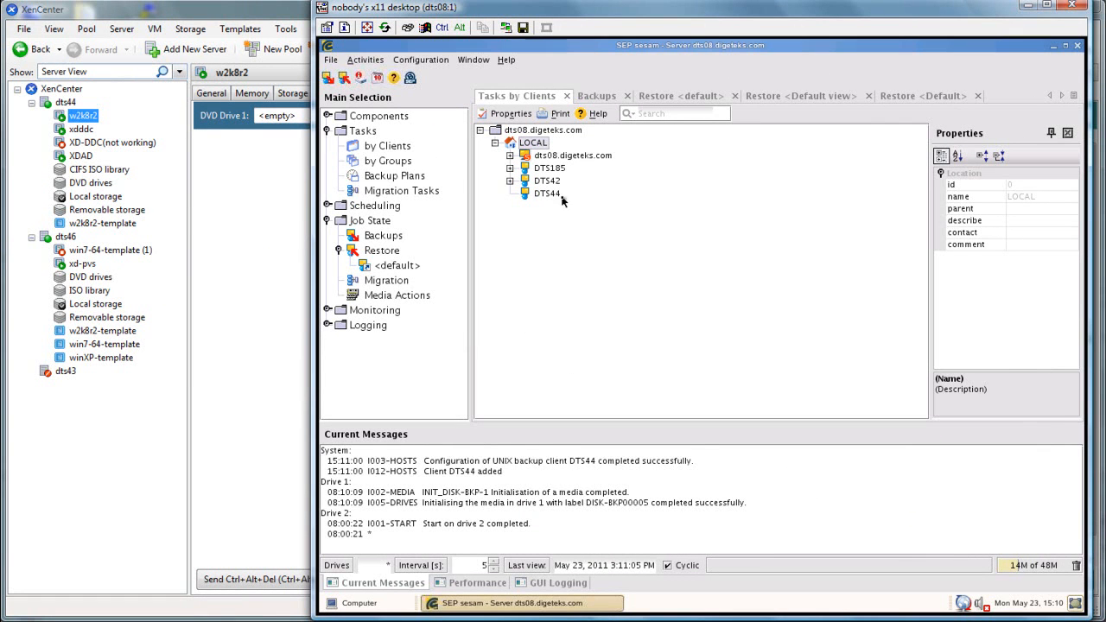
# Step: Start another new client in LOCAL with Citrix Xen Server as its operating system
pyautogui.rightClick(531, 143)
pyautogui.click(567, 168)
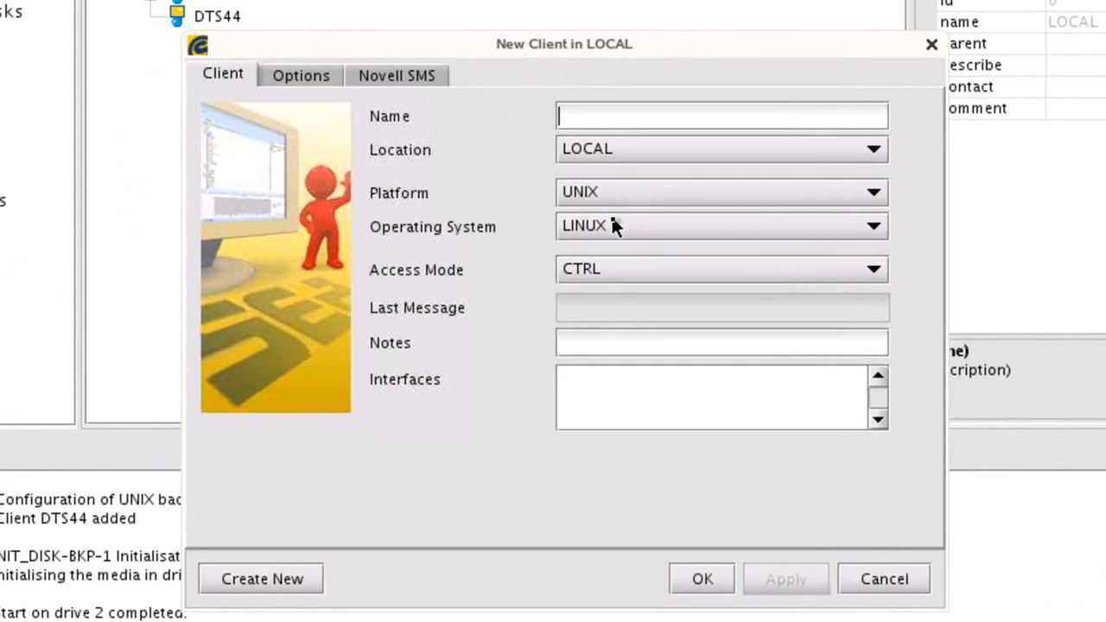
pyautogui.click(612, 223)
pyautogui.moveTo(876, 345); pyautogui.dragTo(877, 259)
pyautogui.click(702, 303)
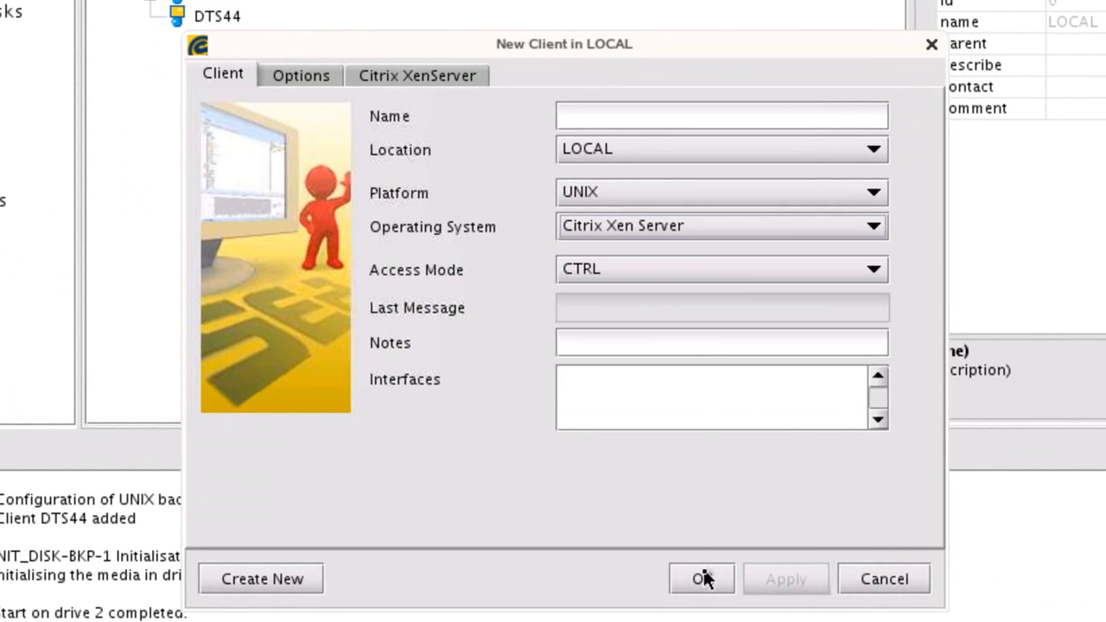
# Step: Enter root as the second client's Citrix Xen account, then fill in and repeat the Citrix Xen password
pyautogui.click(432, 76)
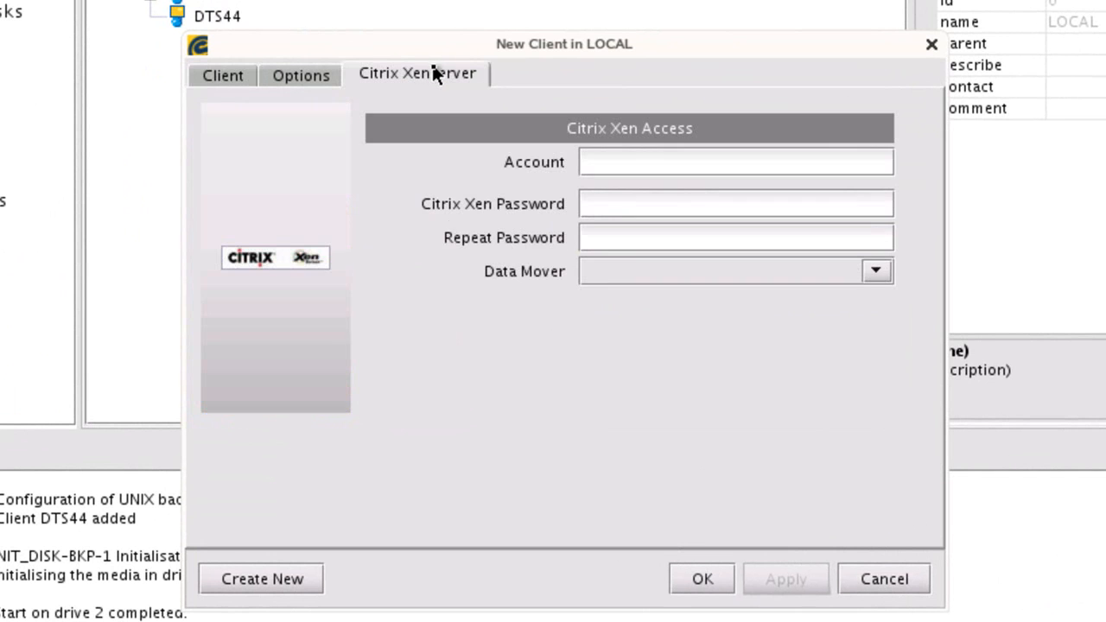
pyautogui.click(631, 163)
pyautogui.write('root')
pyautogui.press('Tab')
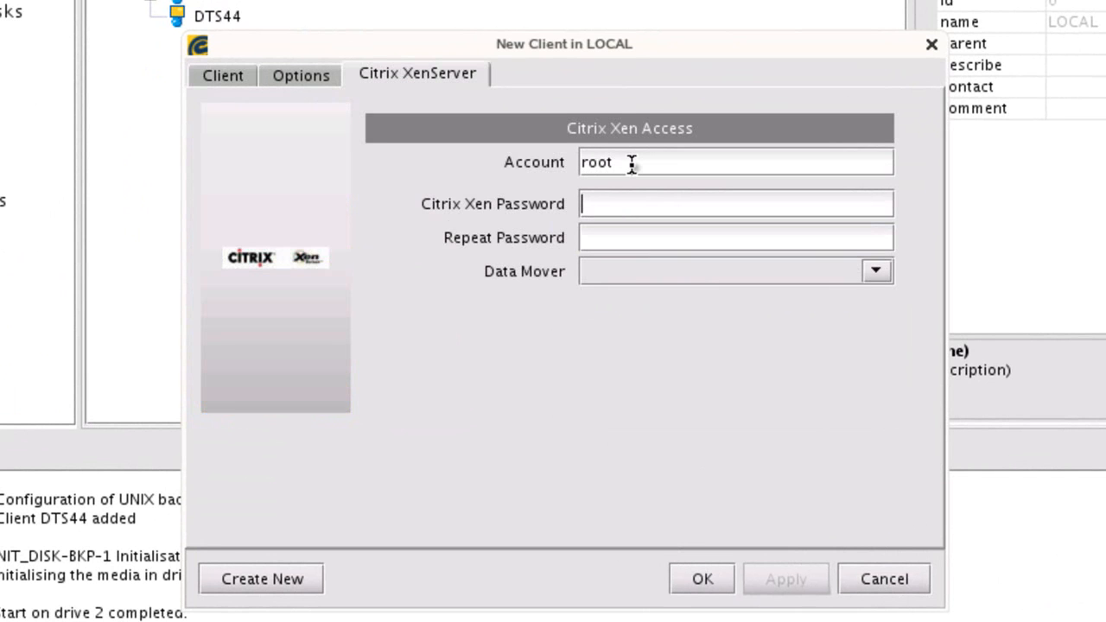
pyautogui.write('*********')
pyautogui.press('Tab')
pyautogui.write('*********')
pyautogui.press('Tab')
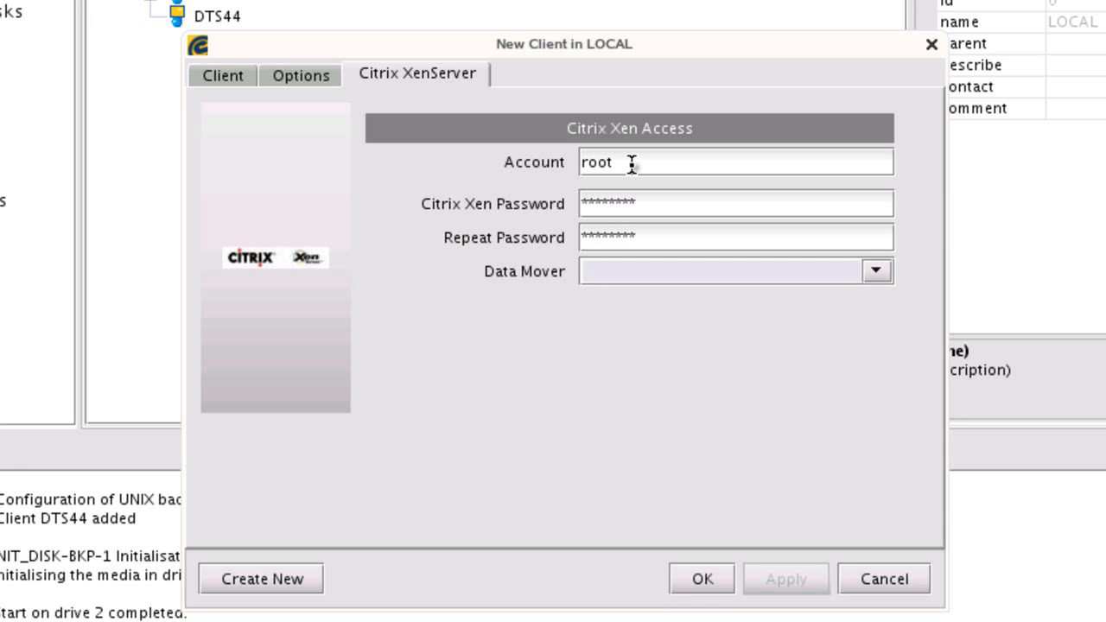
# Step: Set the second client's data mover to dts08.digeteks.com
pyautogui.click(875, 273)
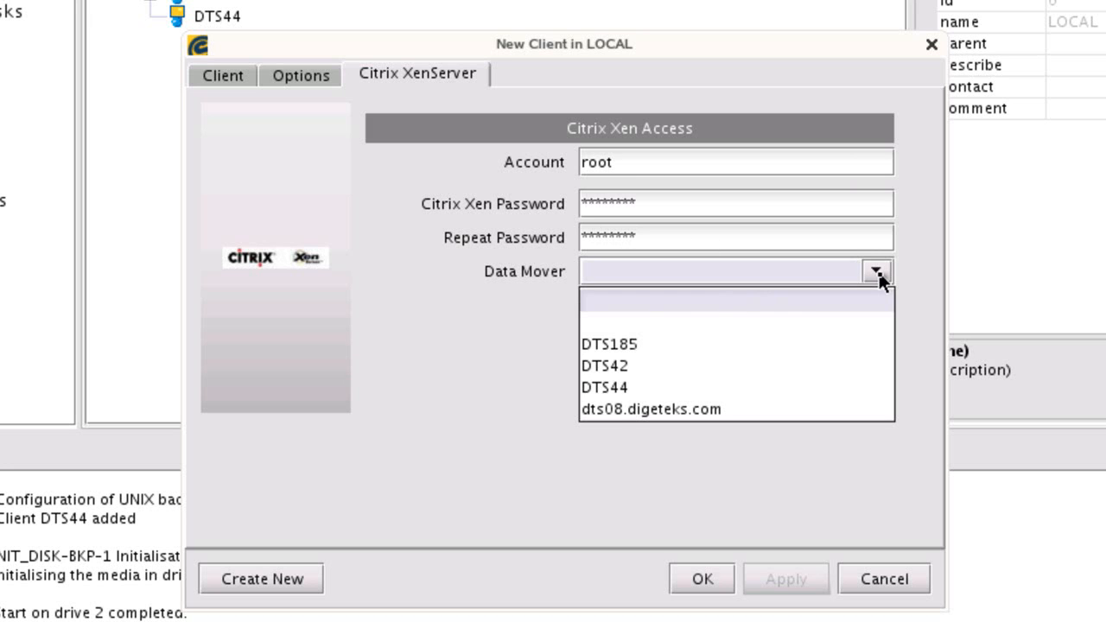
pyautogui.click(616, 410)
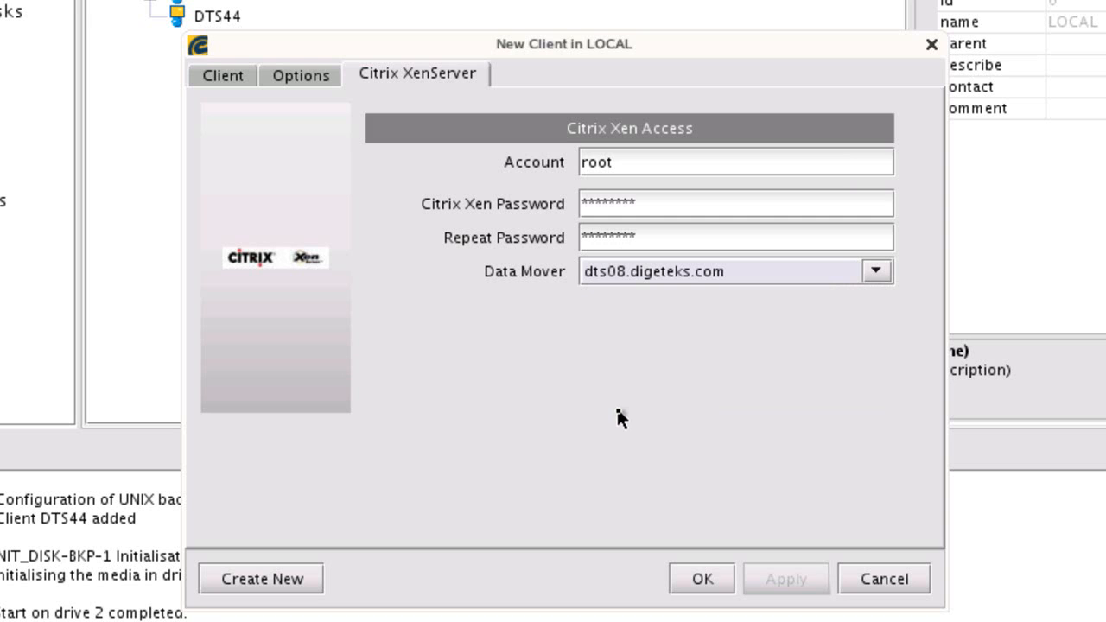
pyautogui.press('Tab')
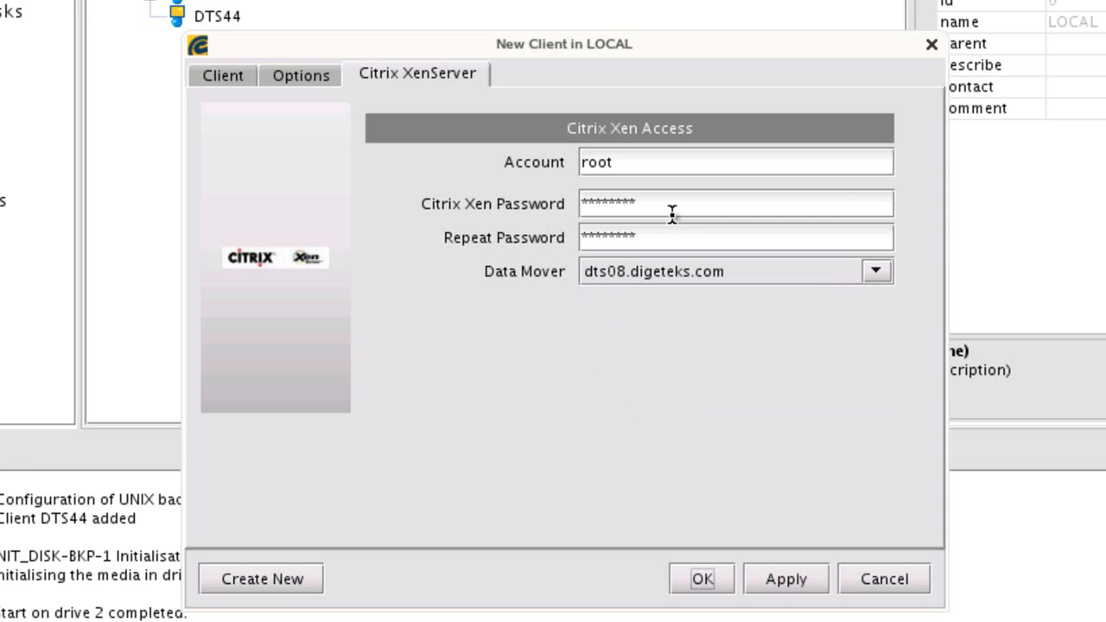
# Step: Name the second client DTS46 and save it without creating a backup job
pyautogui.click(240, 78)
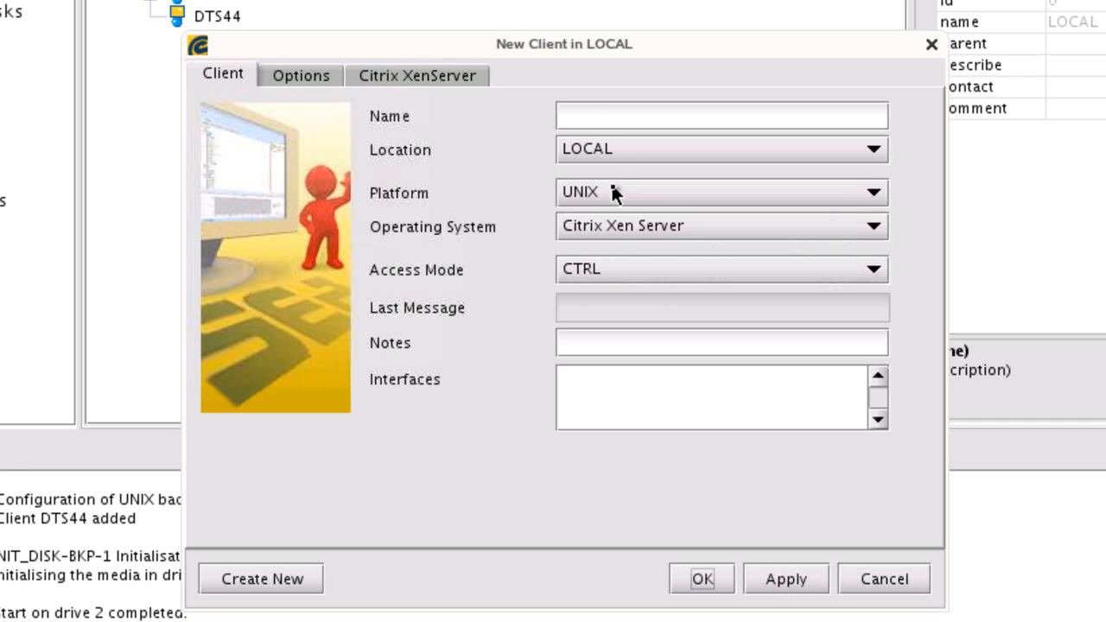
pyautogui.click(587, 121)
pyautogui.write('DTS46')
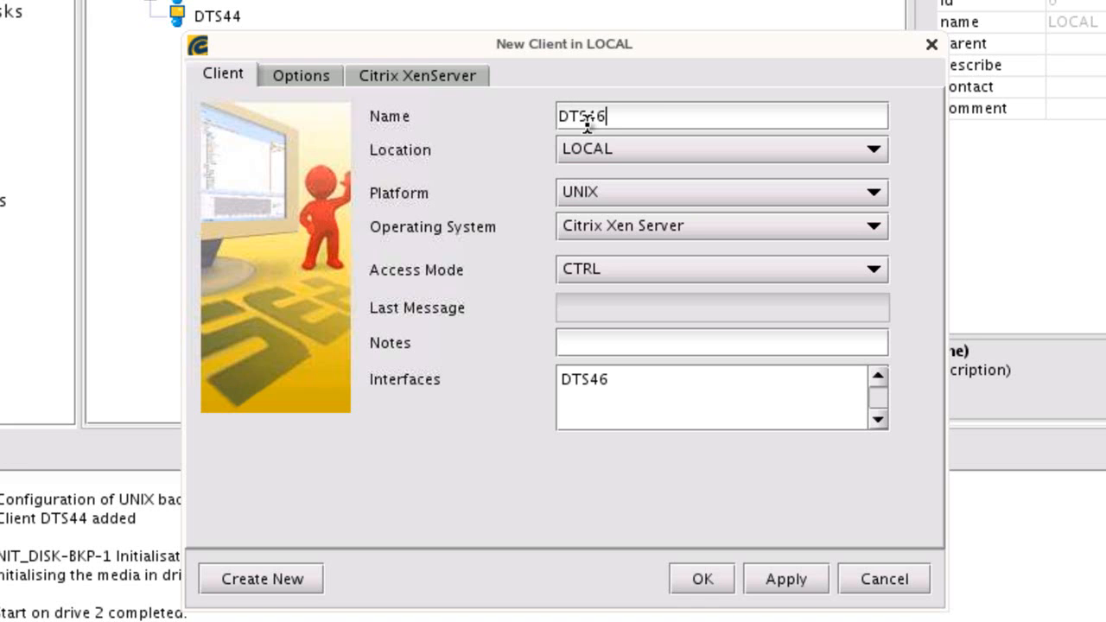
pyautogui.click(701, 581)
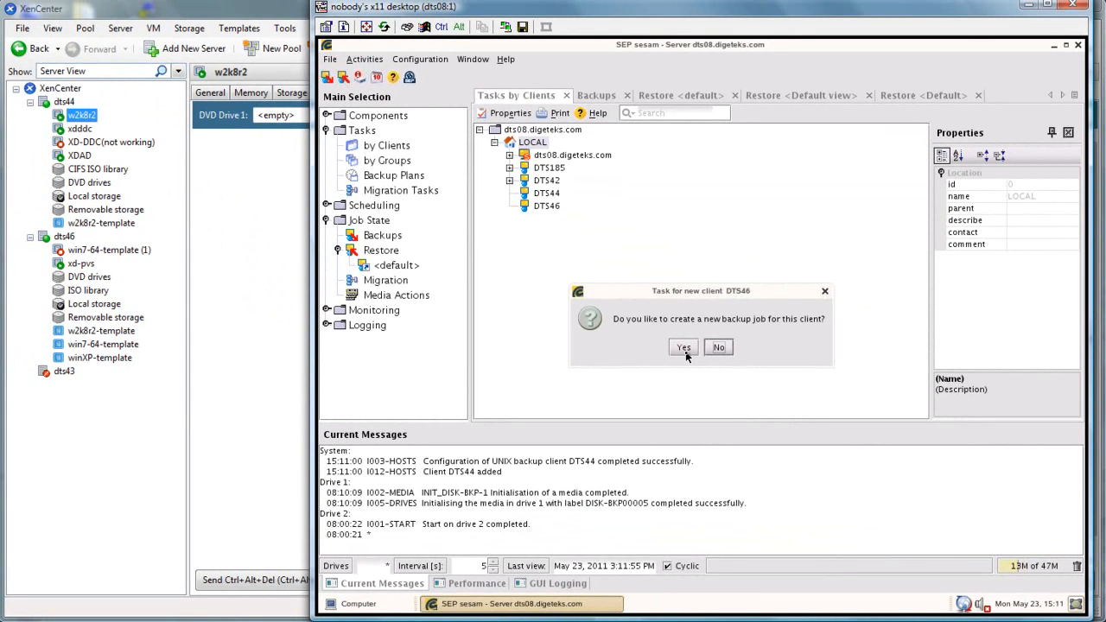
pyautogui.click(719, 348)
# Step: Start a new backup task for client DTS44 with the backup type Citrix XenServer
pyautogui.click(544, 197)
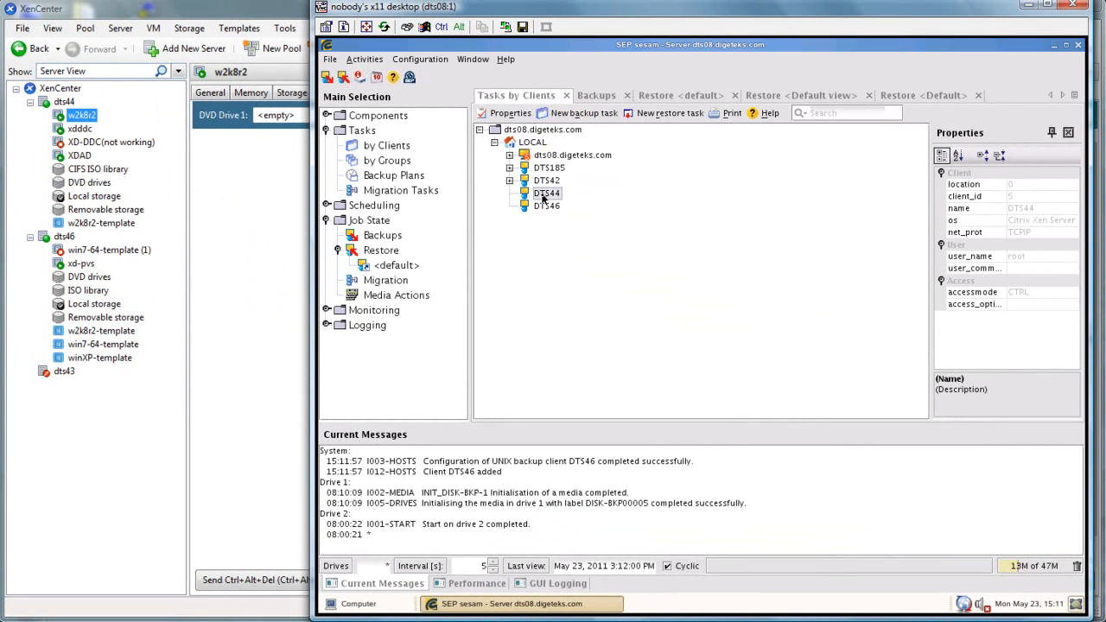
pyautogui.rightClick(543, 197)
pyautogui.click(570, 221)
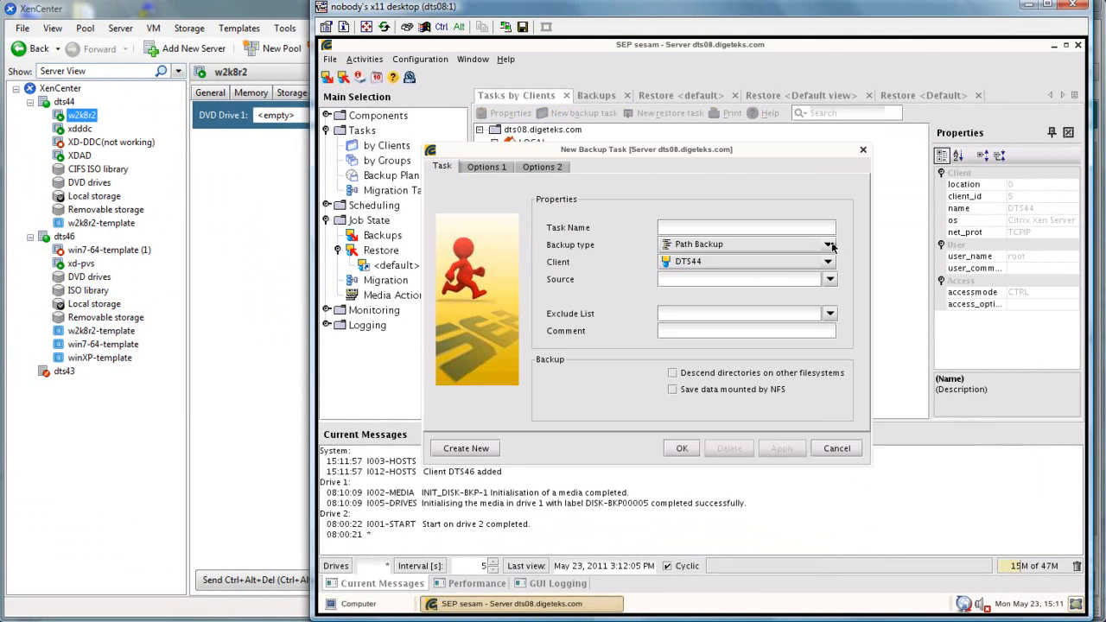
pyautogui.click(830, 246)
pyautogui.moveTo(835, 327); pyautogui.dragTo(831, 273)
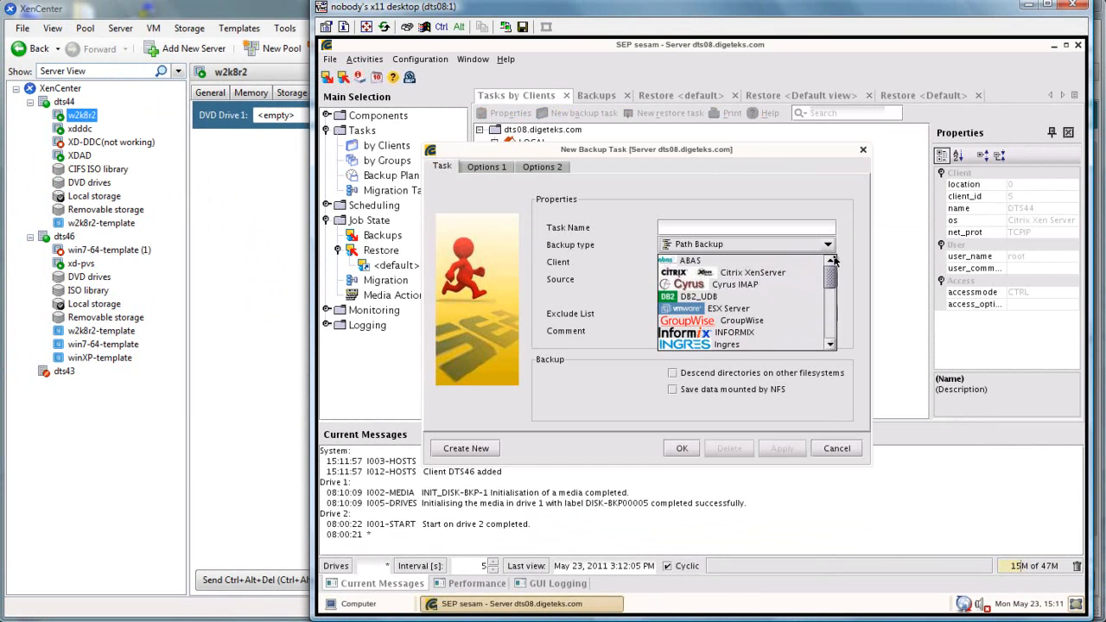
pyautogui.click(774, 275)
# Step: Select the w2k8r2 virtual machine as the backup source and save the task
pyautogui.click(830, 279)
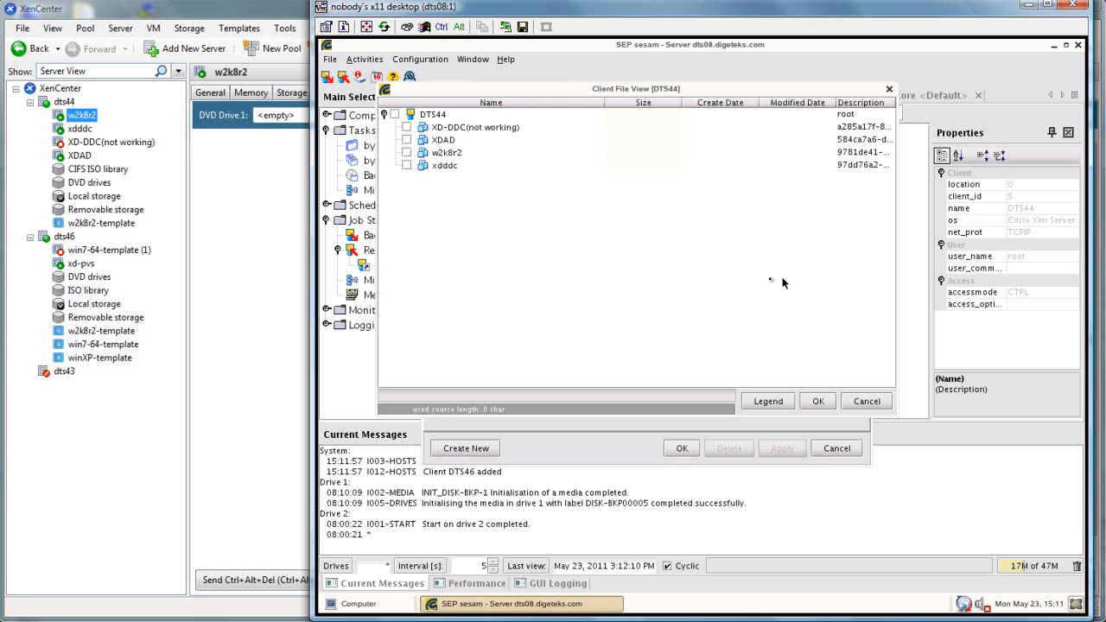
pyautogui.click(407, 153)
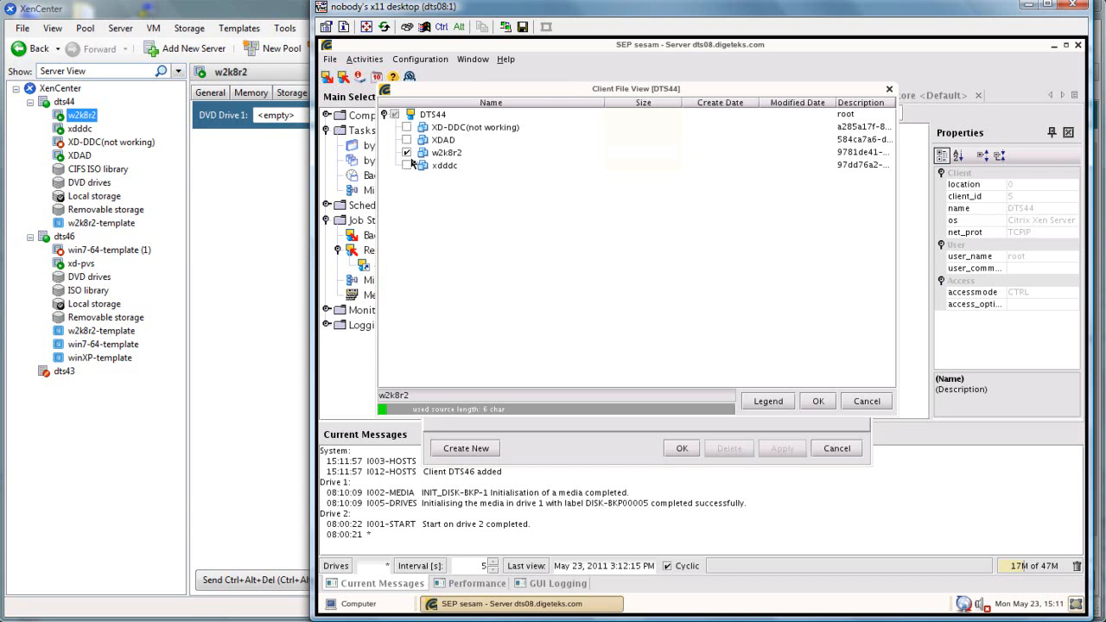
pyautogui.click(818, 402)
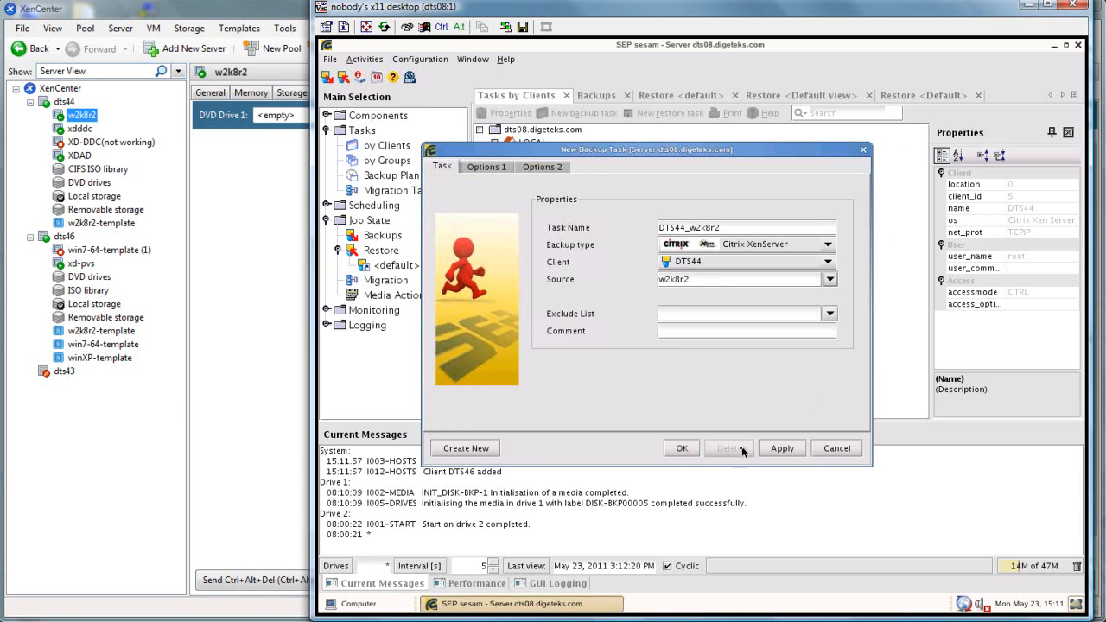
pyautogui.click(686, 449)
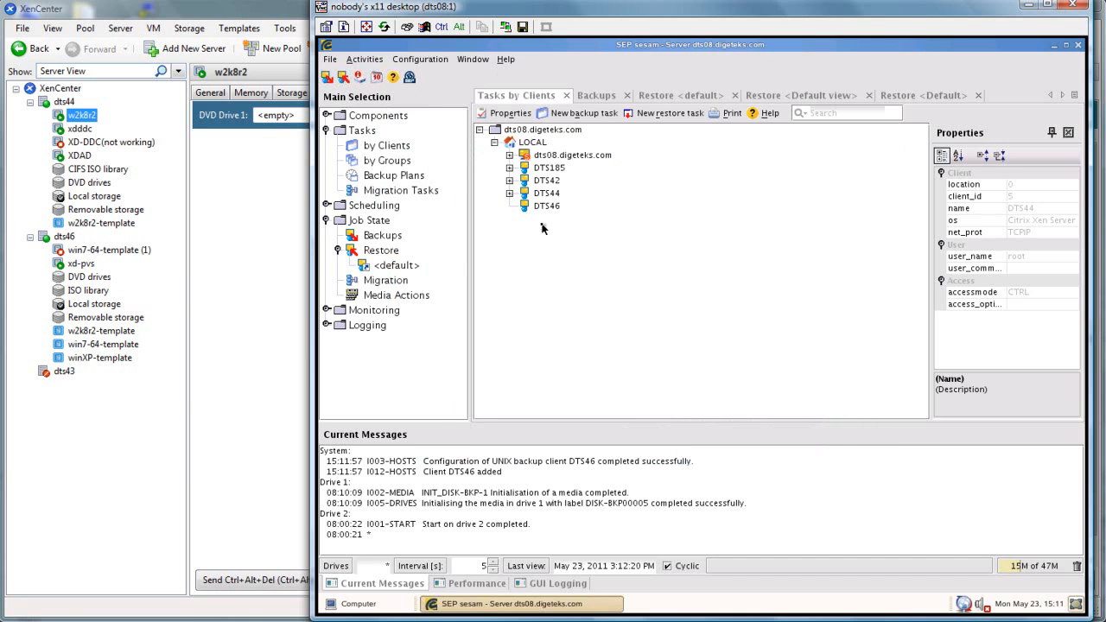
# Step: Prepare an immediate start of the DTS44_w2k8r2 backup task with backup type FULL and a cold backup
pyautogui.click(512, 196)
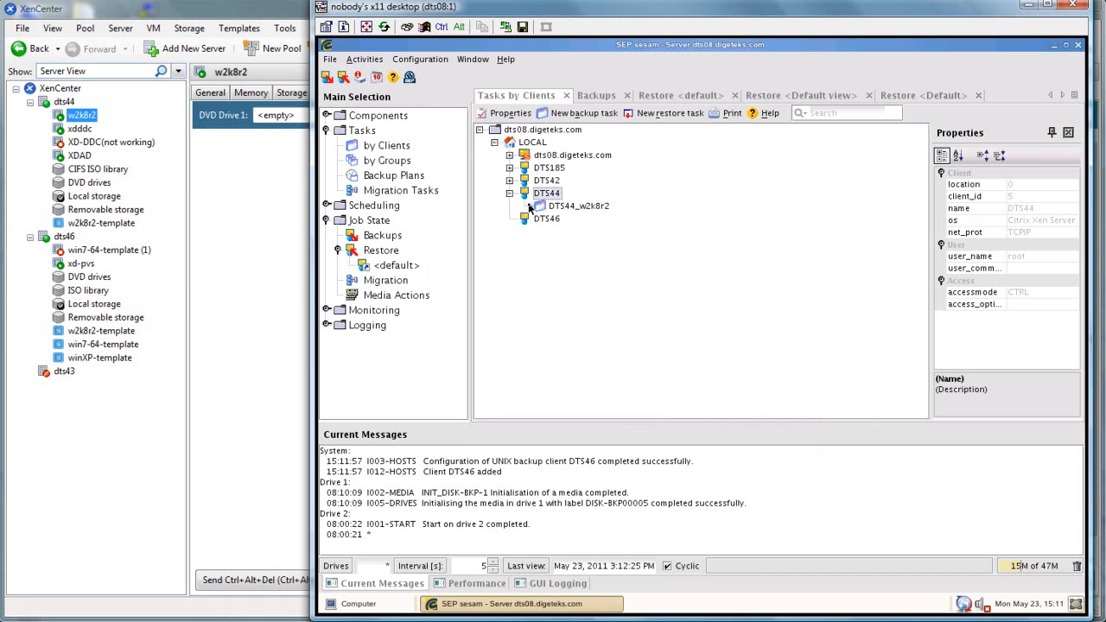
pyautogui.click(571, 209)
pyautogui.rightClick(572, 210)
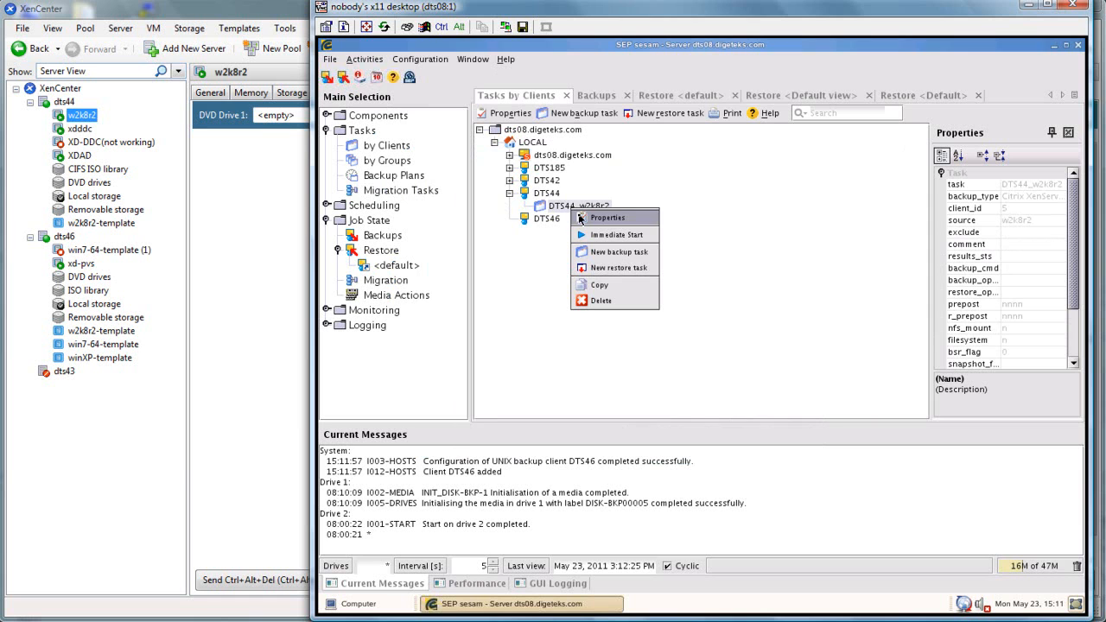
pyautogui.click(601, 237)
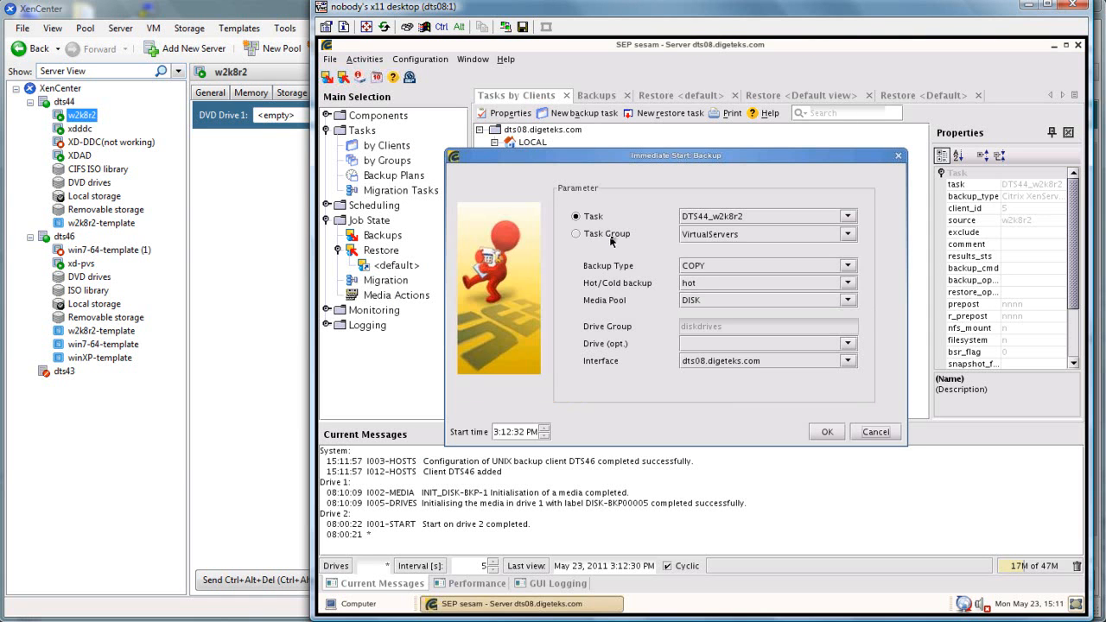
pyautogui.click(708, 269)
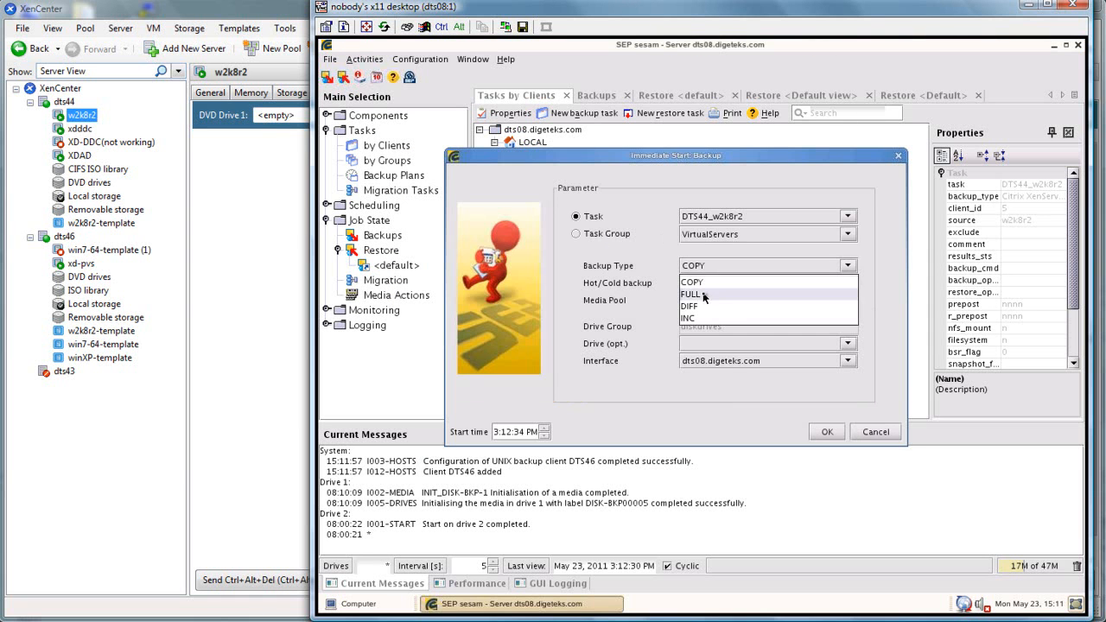
pyautogui.click(704, 297)
pyautogui.click(705, 283)
pyautogui.click(705, 312)
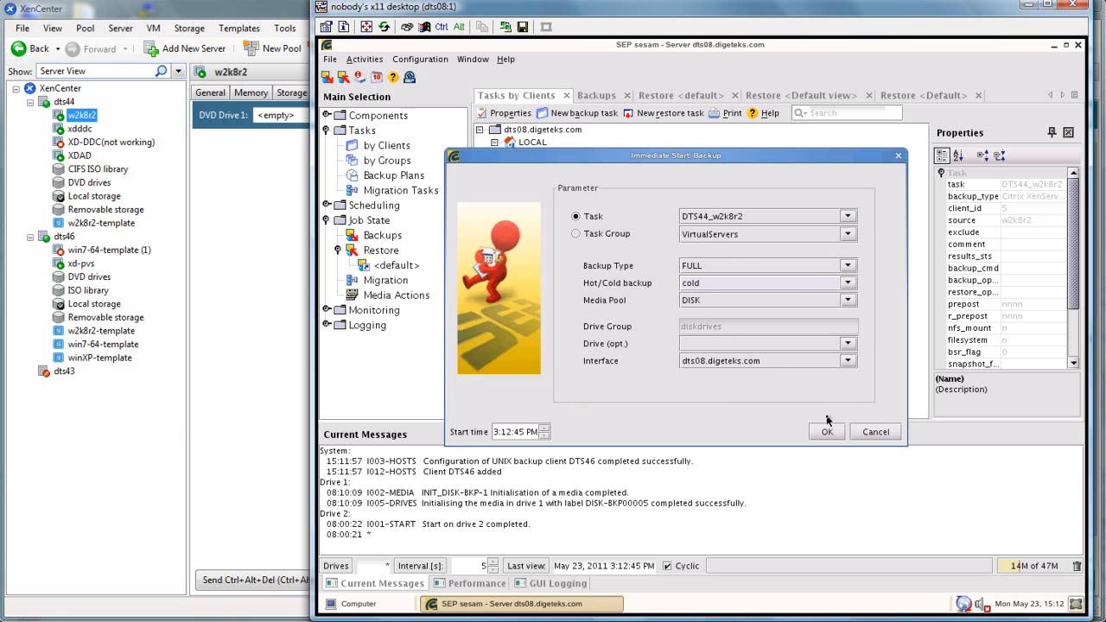
# Step: Set the media pool to DISK-BKP and start the DTS44_w2k8r2 backup
pyautogui.click(717, 303)
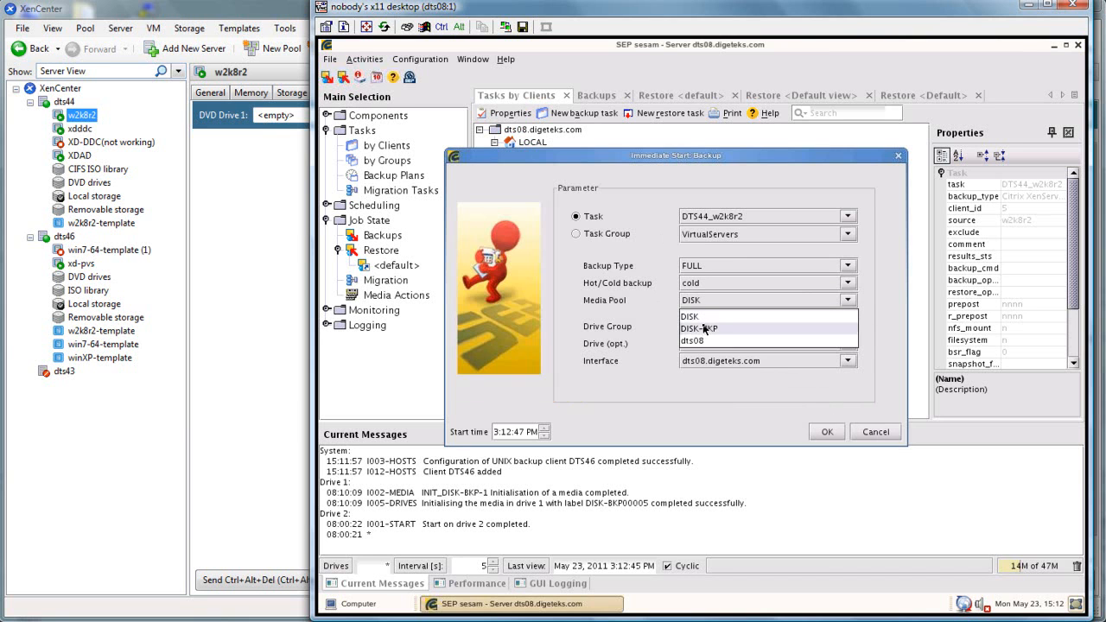
pyautogui.click(705, 330)
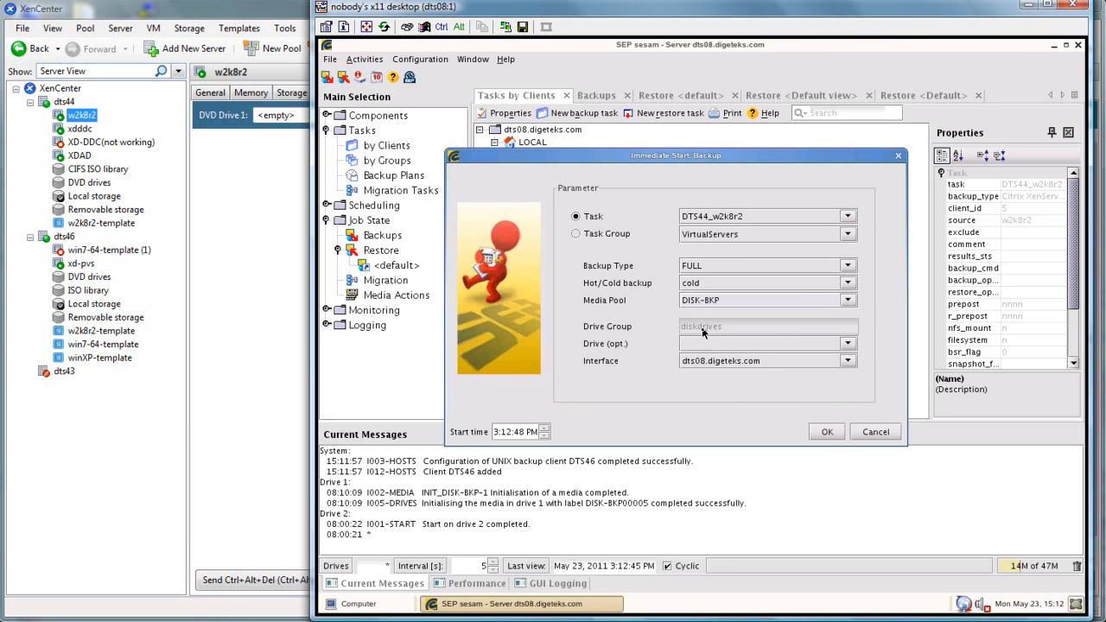
pyautogui.click(831, 435)
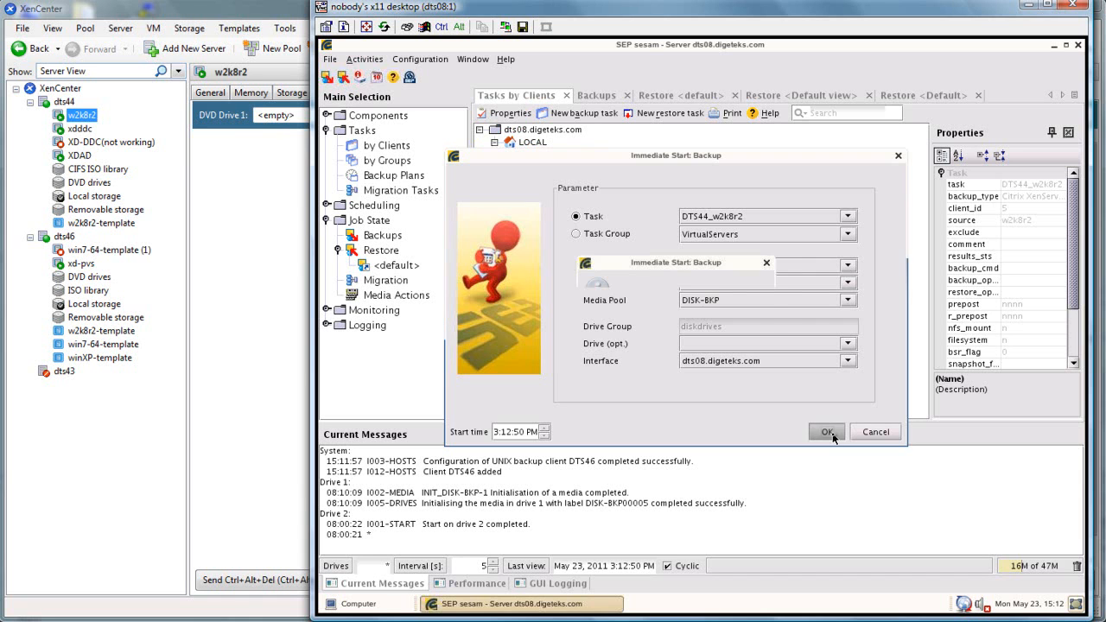
pyautogui.click(722, 366)
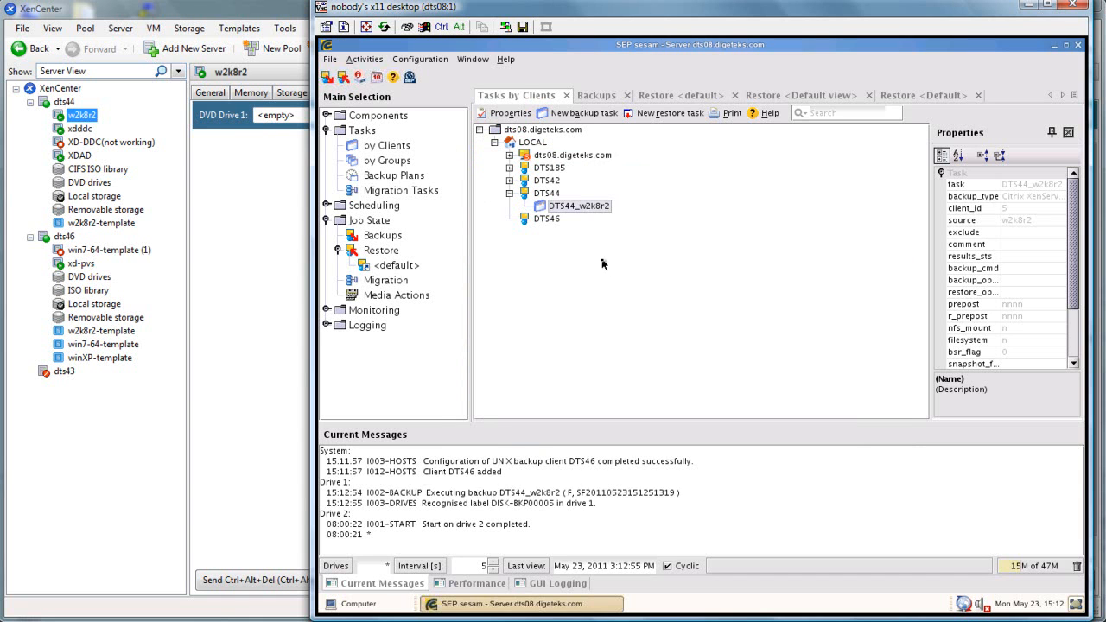
# Step: Switch to XenCenter and check the snapshots and console of the w2k8r2 virtual machine during the backup
pyautogui.click(232, 287)
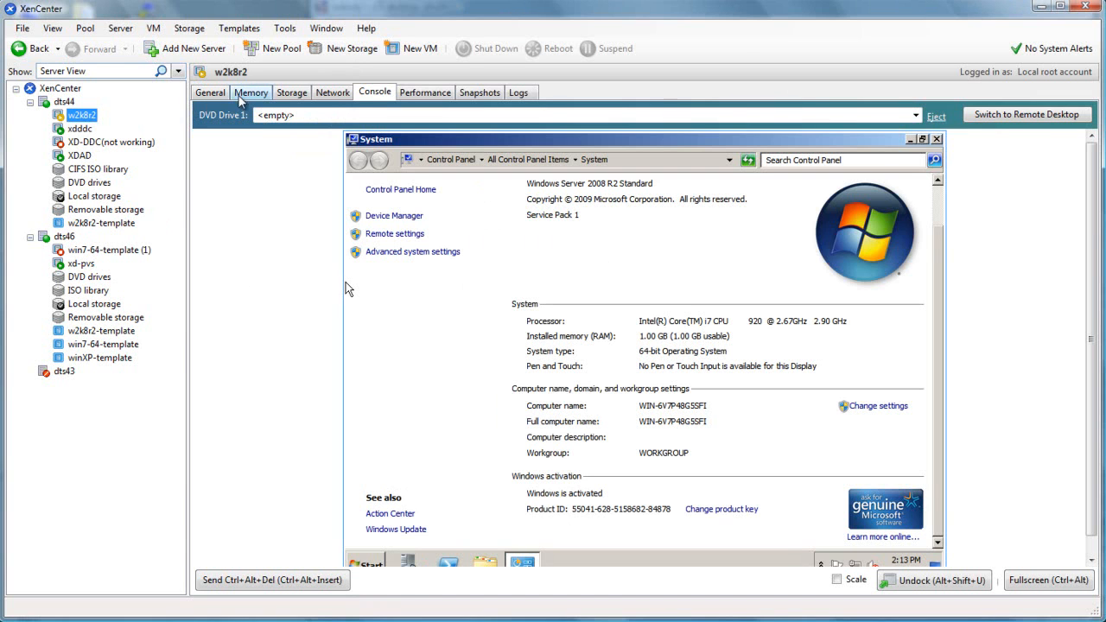
pyautogui.click(480, 92)
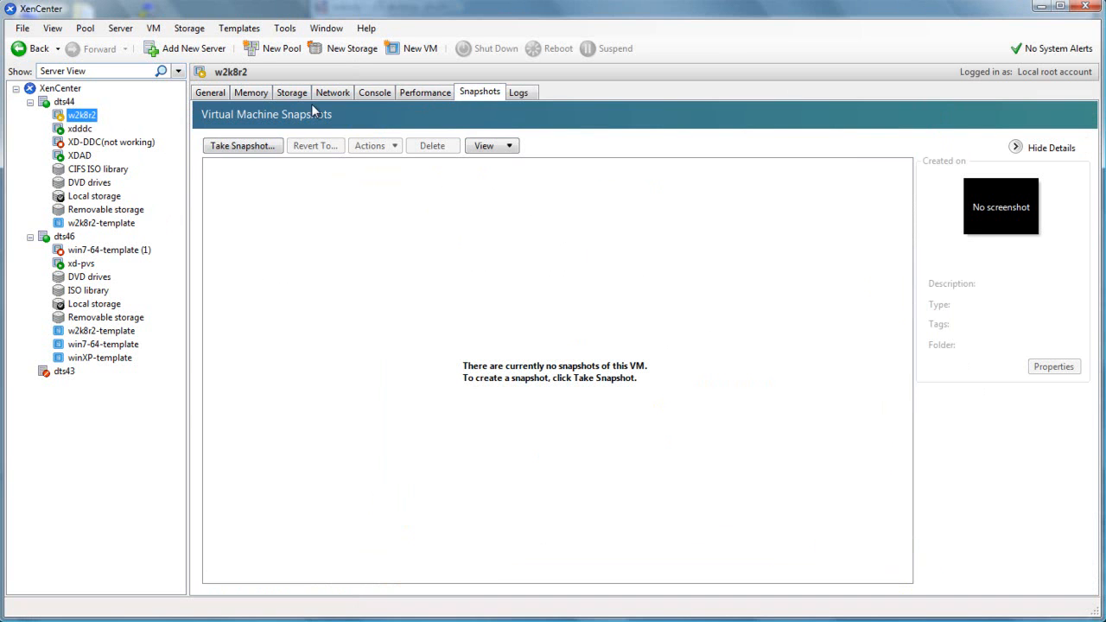
pyautogui.click(370, 95)
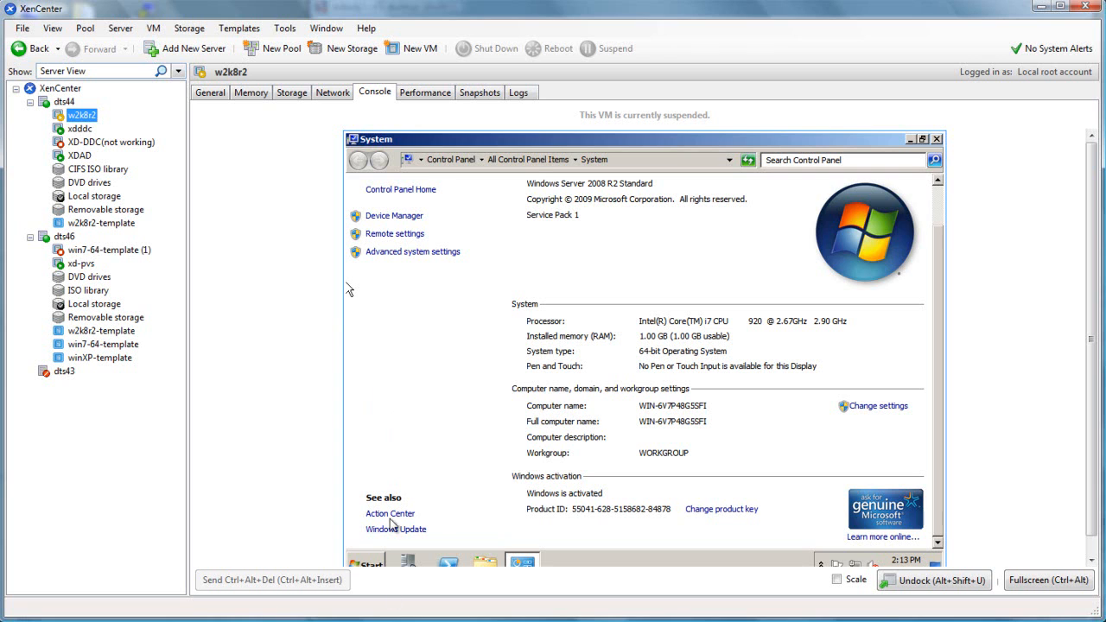
# Step: Switch back to SEP sesam and check the DTS44_w2k8r2 backup job's state and the performance charts
pyautogui.hotkey('alt', 'Tab')
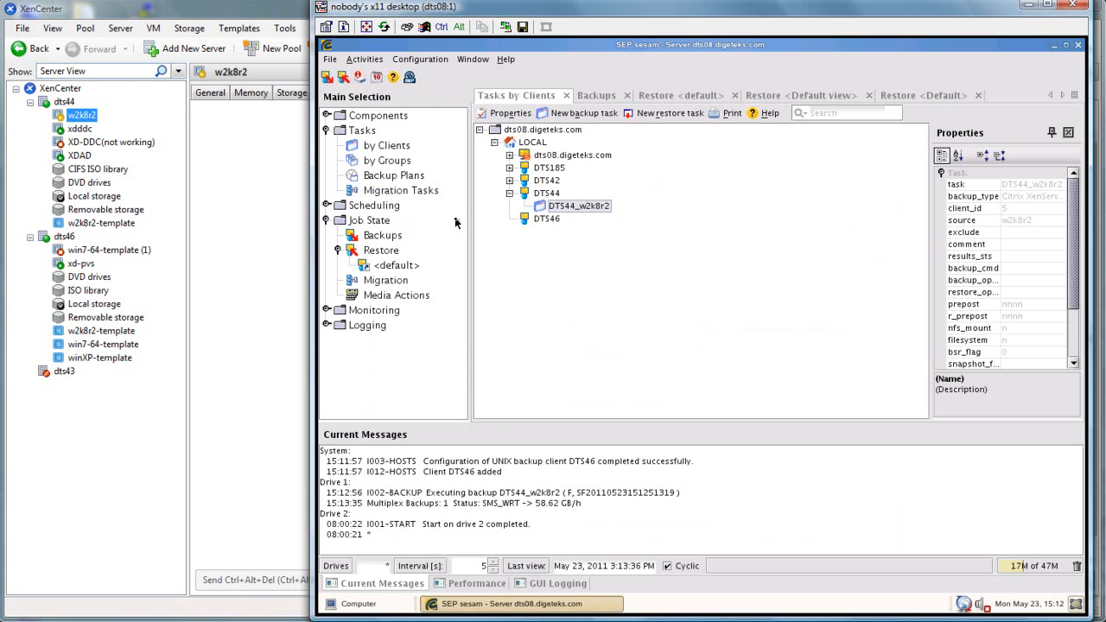
pyautogui.click(372, 239)
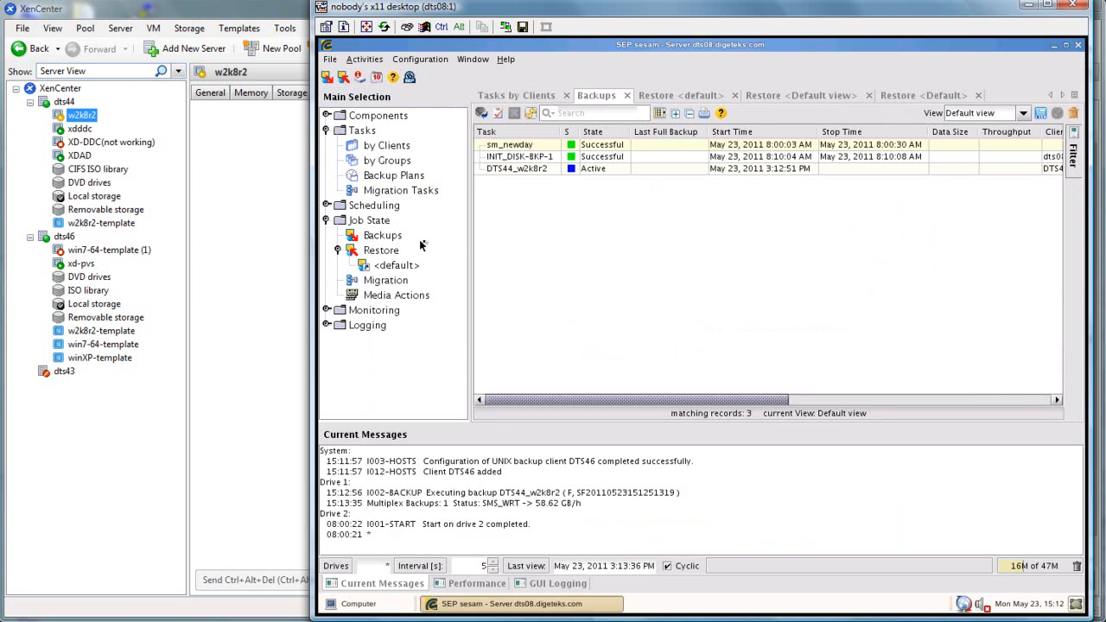
pyautogui.click(630, 170)
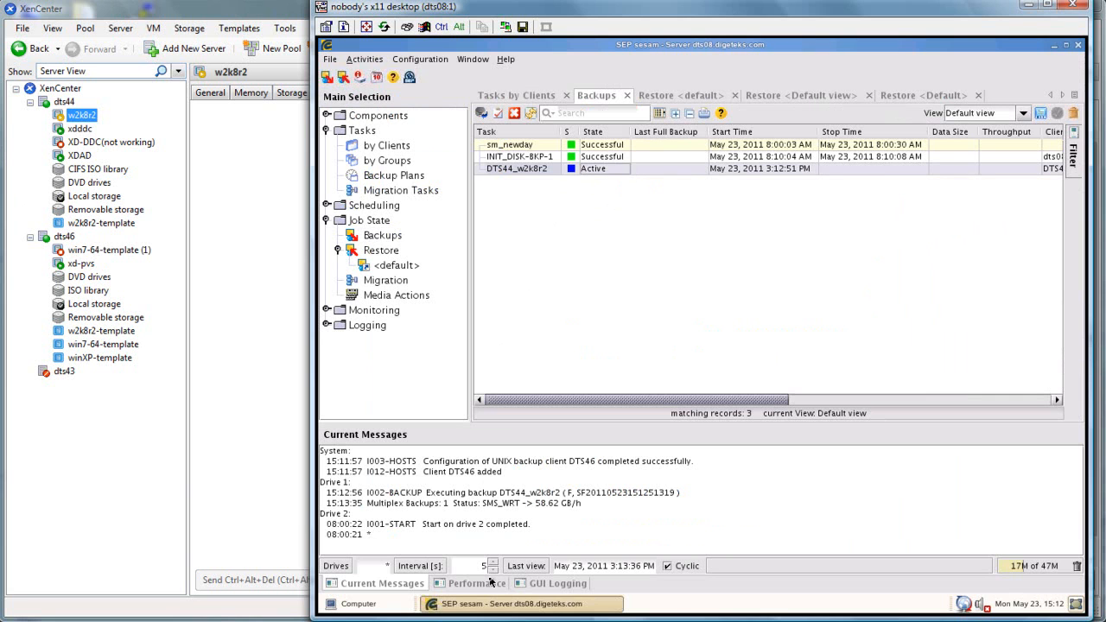
pyautogui.click(479, 588)
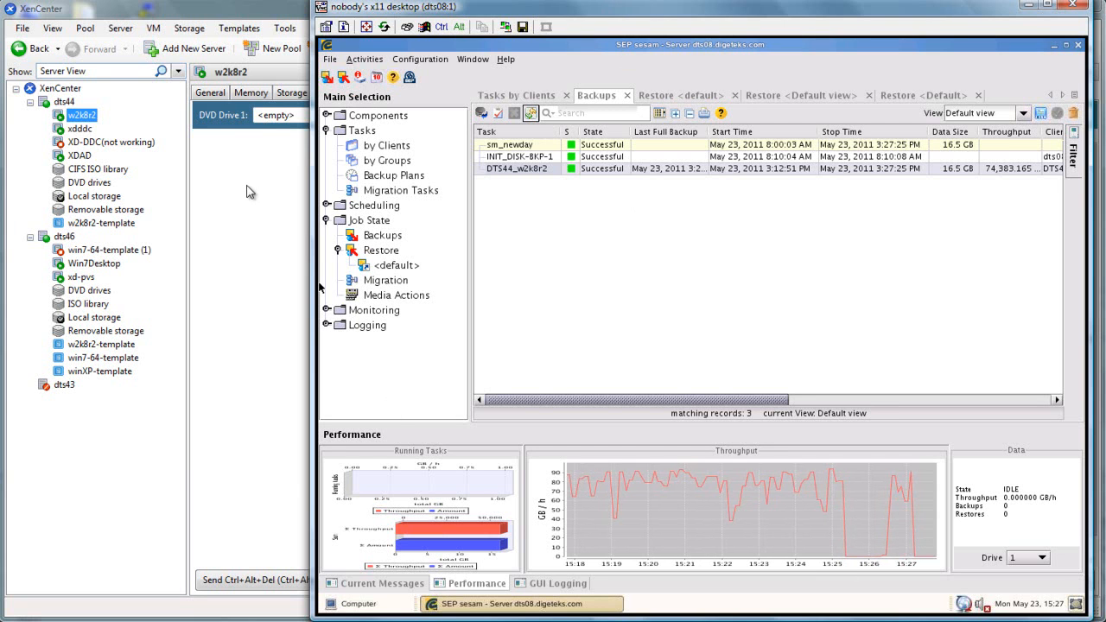
# Step: Create a new restore task from client DTS46 using the May 23, 2011 backup set of DTS44_w2k8r2
pyautogui.click(380, 151)
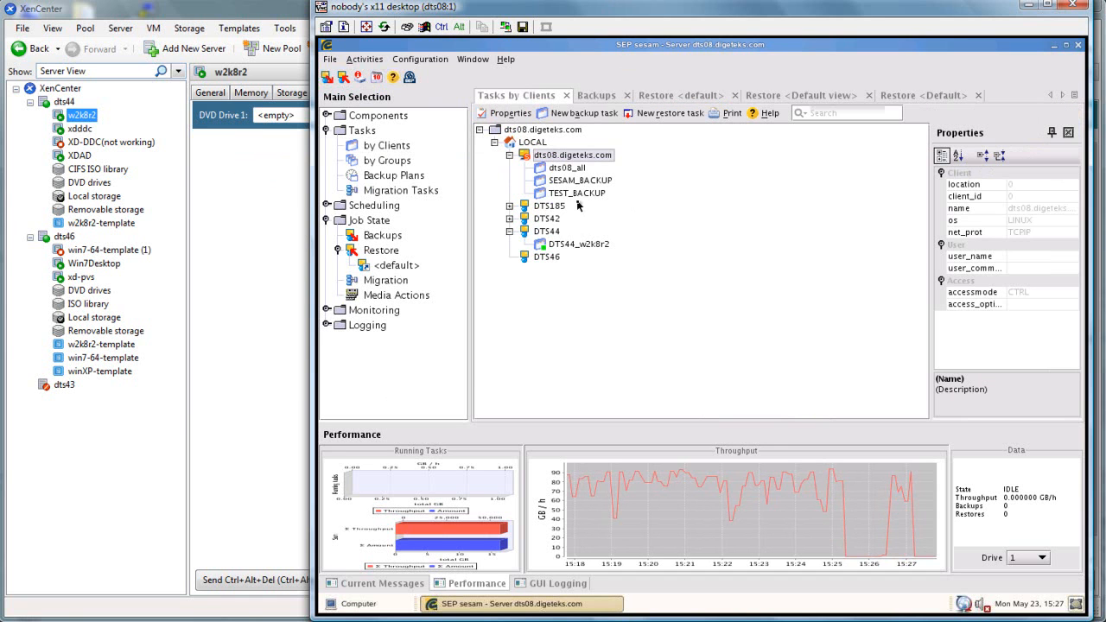
pyautogui.click(543, 262)
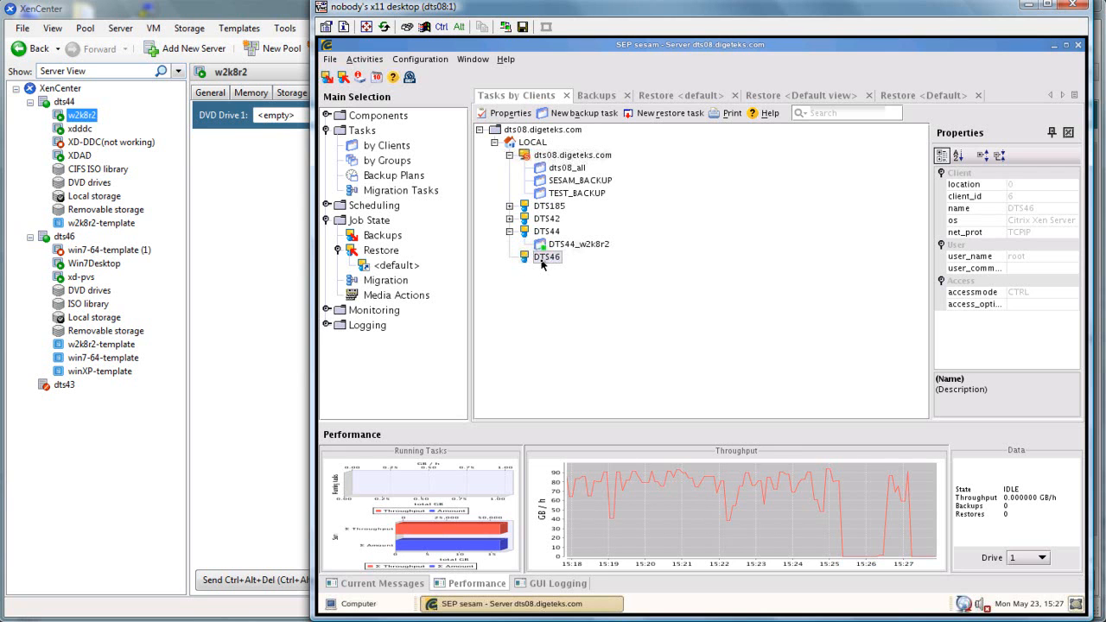
pyautogui.rightClick(543, 260)
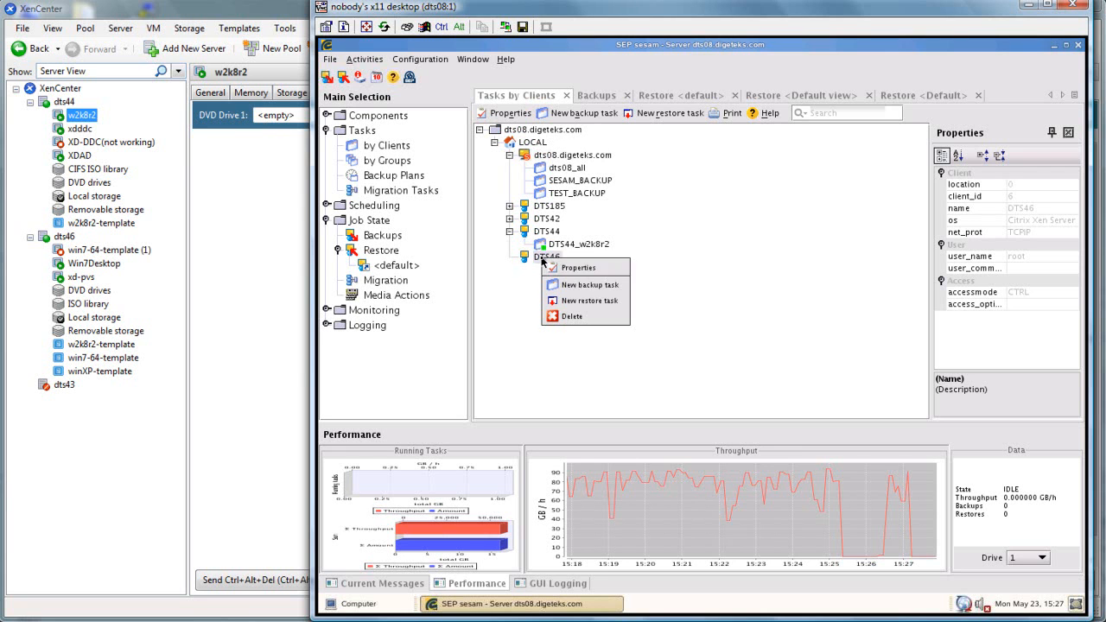
pyautogui.click(579, 302)
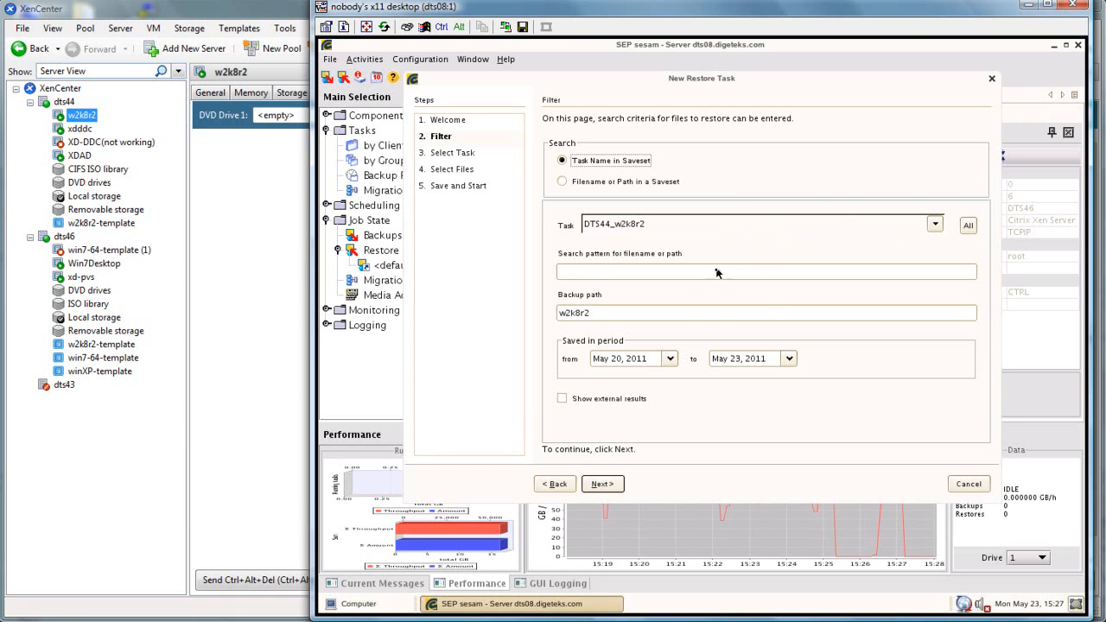
pyautogui.click(608, 486)
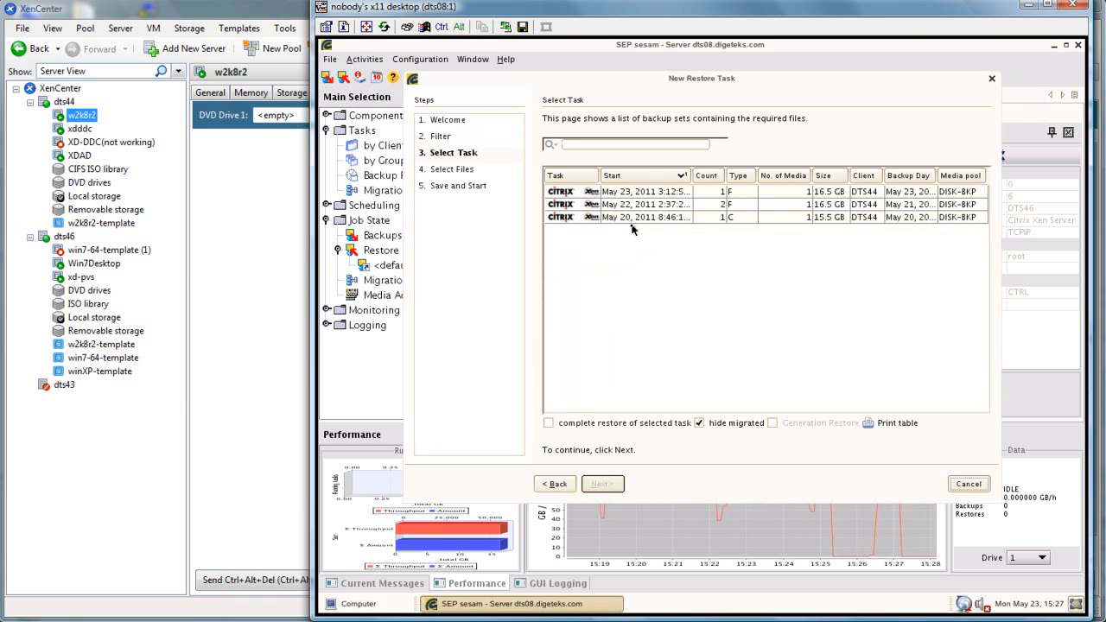
pyautogui.click(627, 194)
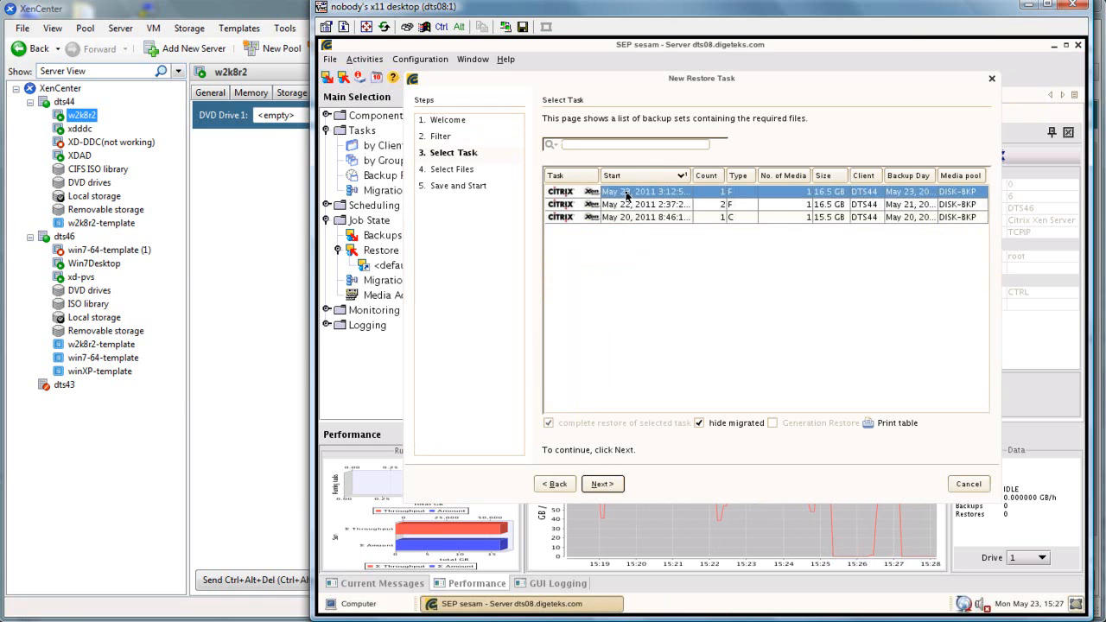
pyautogui.click(603, 486)
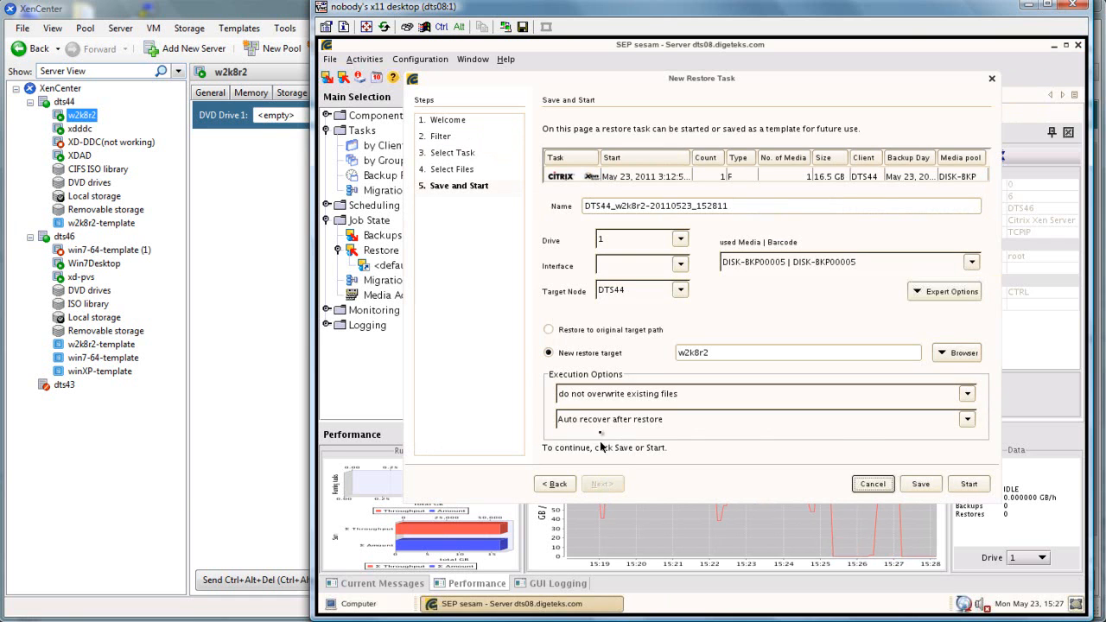
# Step: Set the restore's target node to DTS46 and choose to overwrite existing files
pyautogui.click(681, 290)
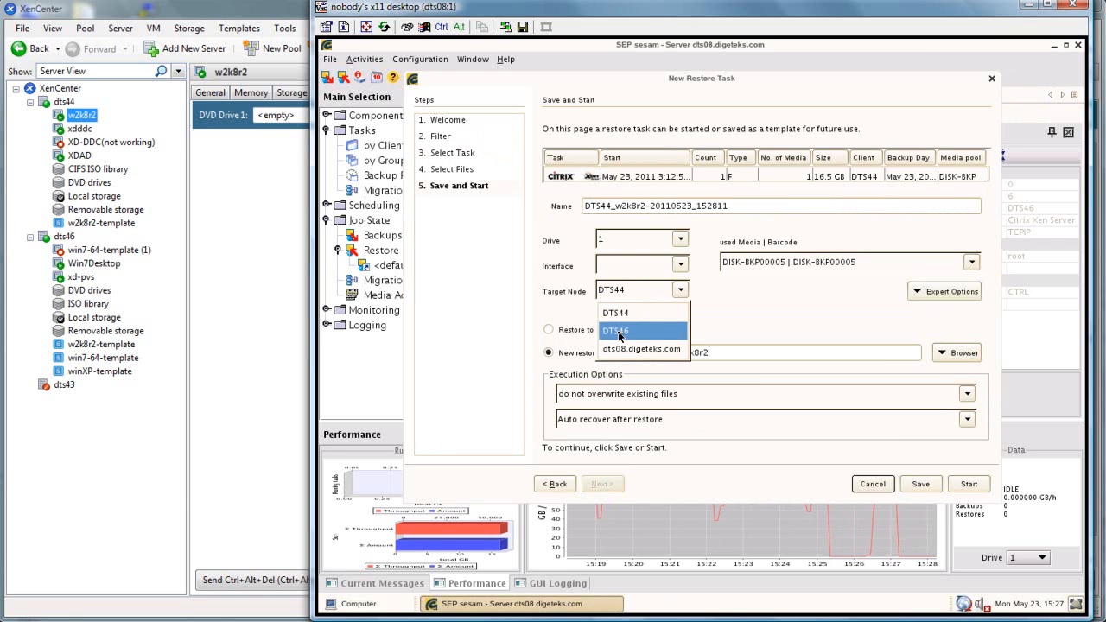
pyautogui.click(620, 334)
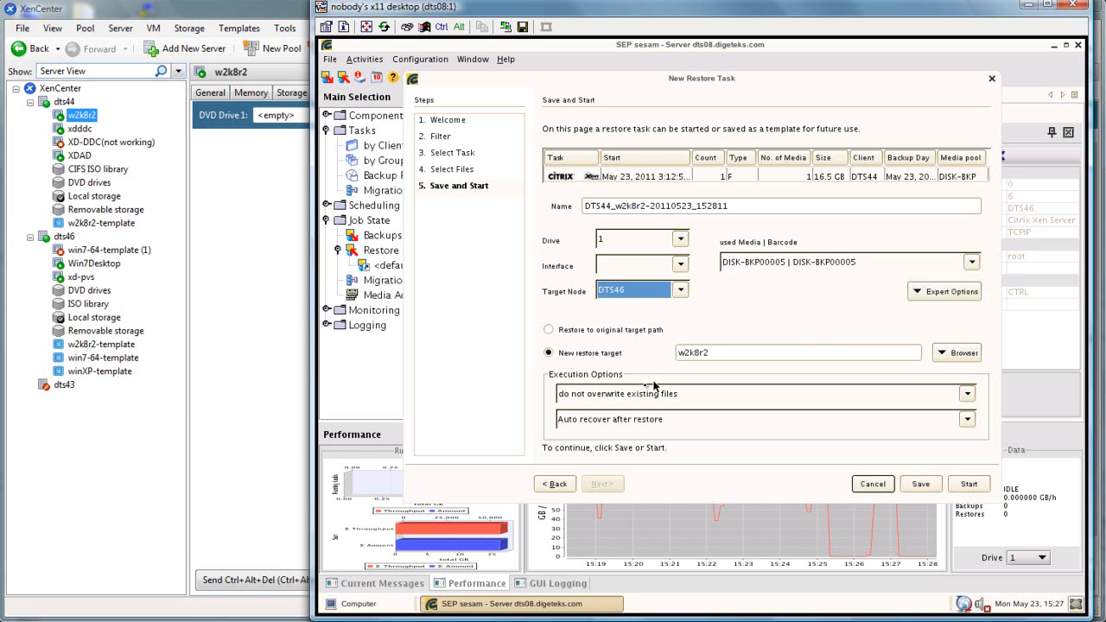
pyautogui.click(631, 395)
pyautogui.click(606, 436)
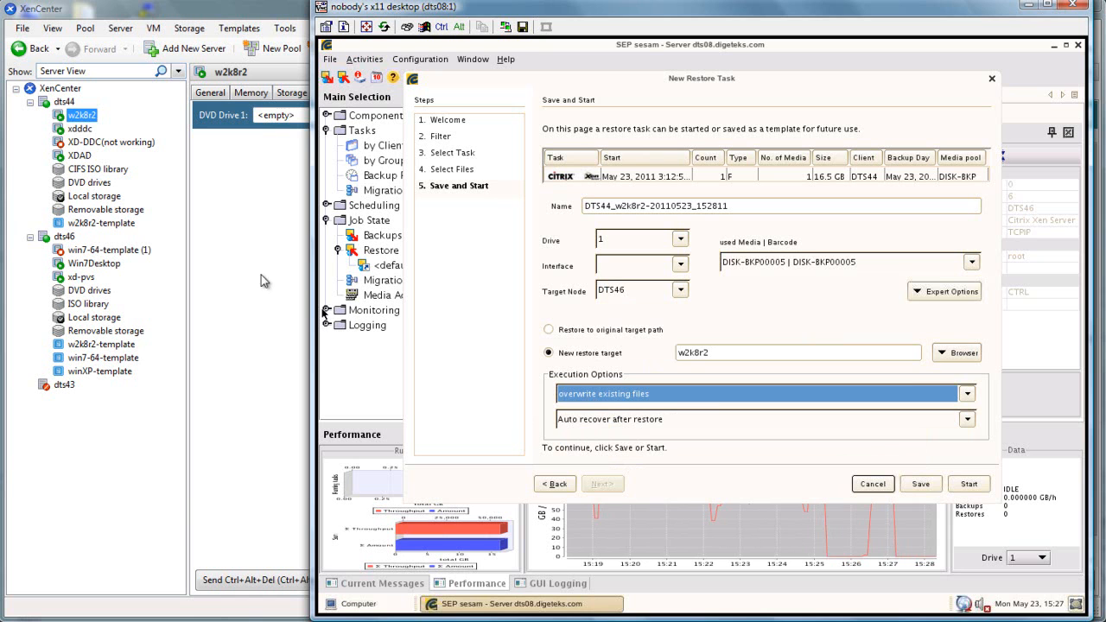
# Step: Switch to XenCenter, shut down the w2k8r2 Windows guest on dts44 as Other (Planned), and show the dts46 host overview
pyautogui.click(83, 117)
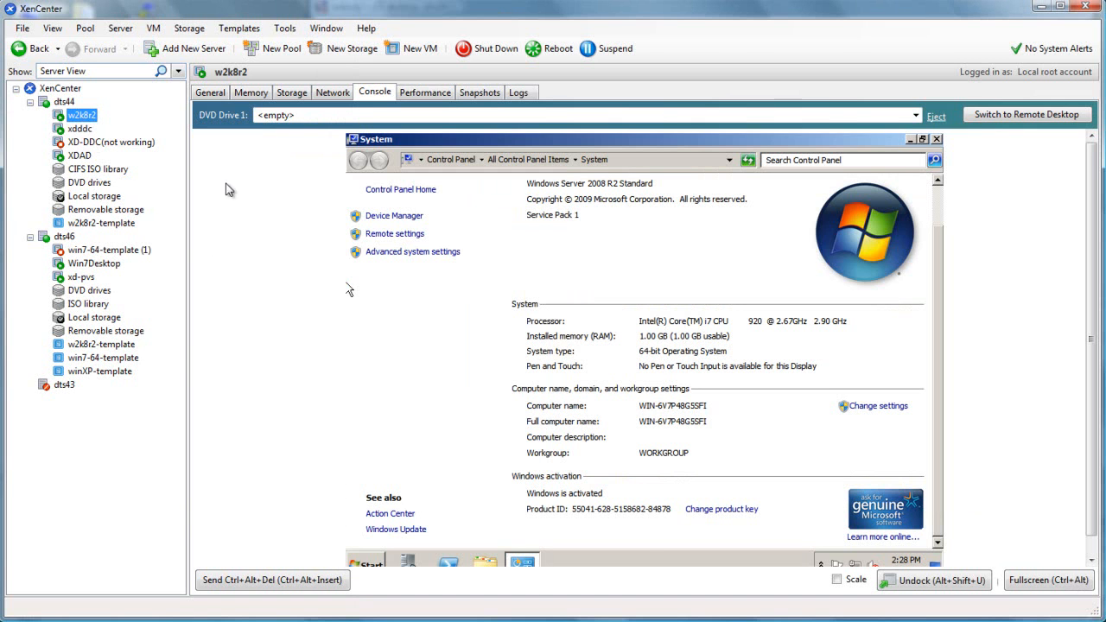
pyautogui.click(374, 563)
pyautogui.moveTo(584, 532)
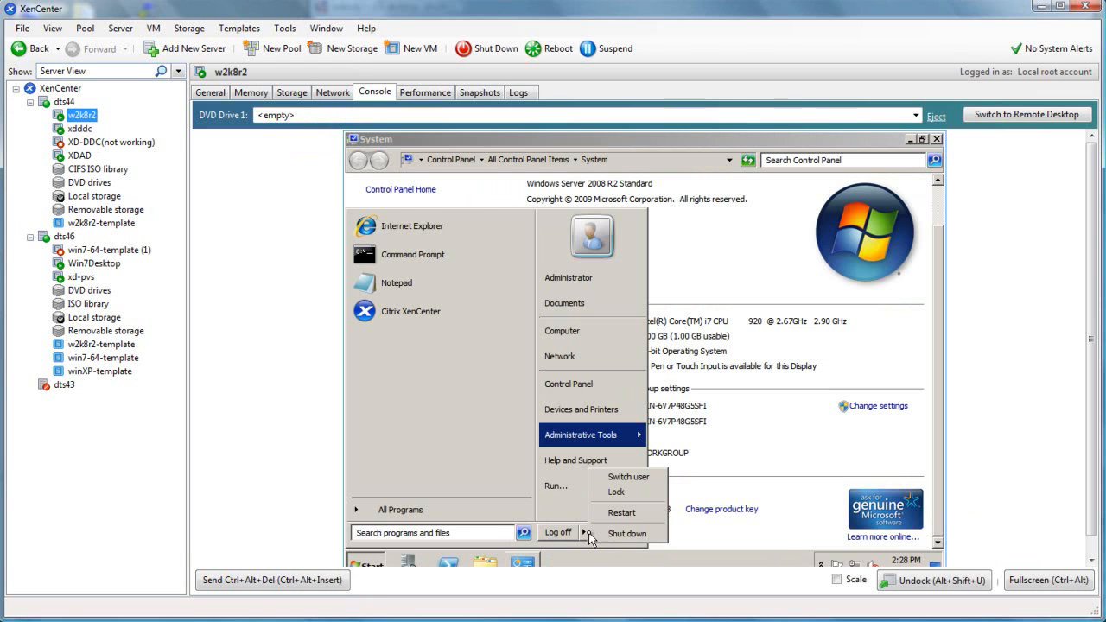
pyautogui.click(626, 533)
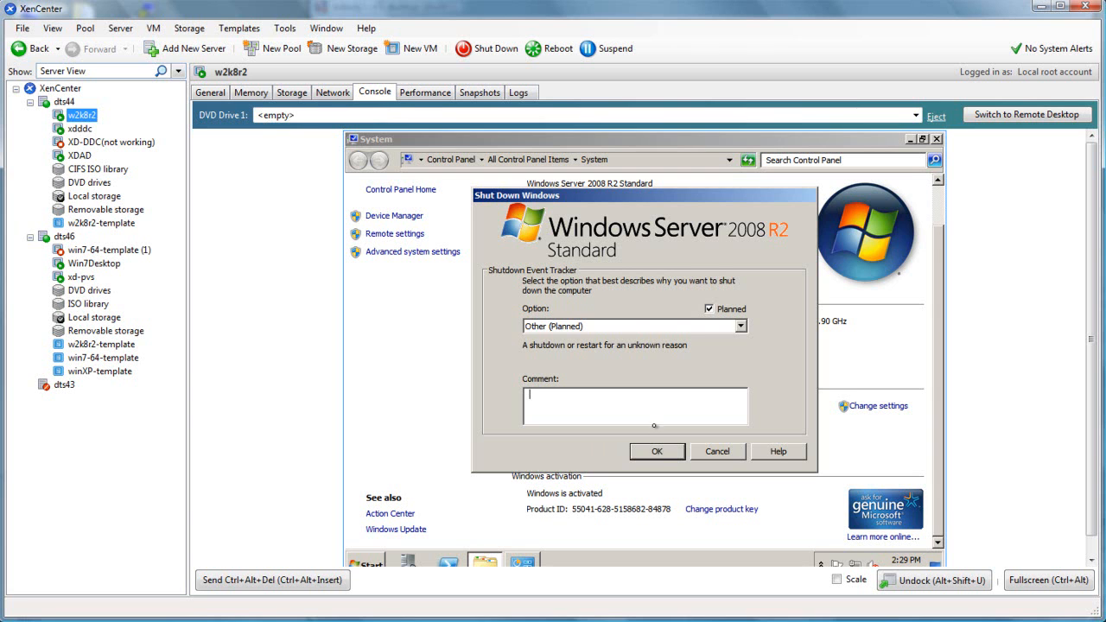
pyautogui.click(657, 451)
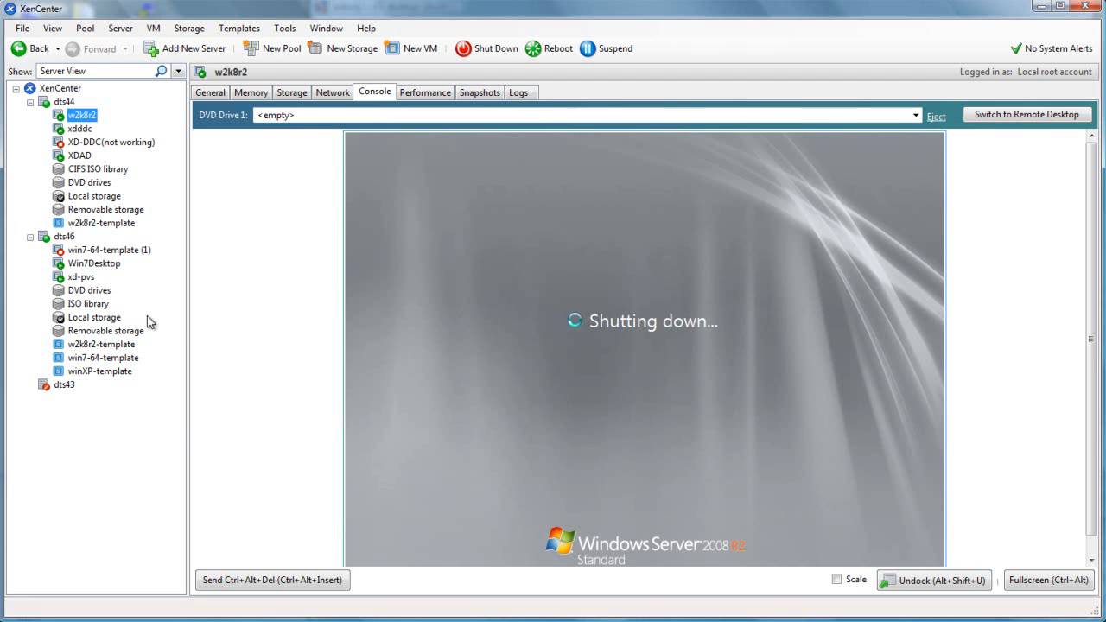
pyautogui.click(89, 319)
pyautogui.click(65, 237)
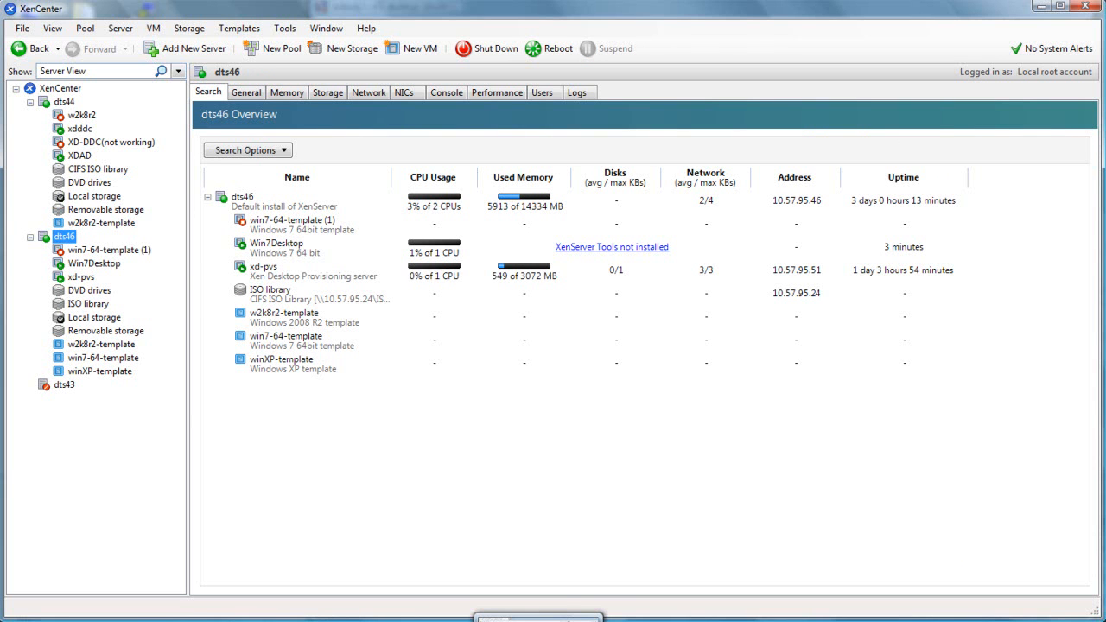
# Step: Return to SEP sesam, start the restore task to DTS46, and check its progress there and in XenCenter
pyautogui.click(299, 621)
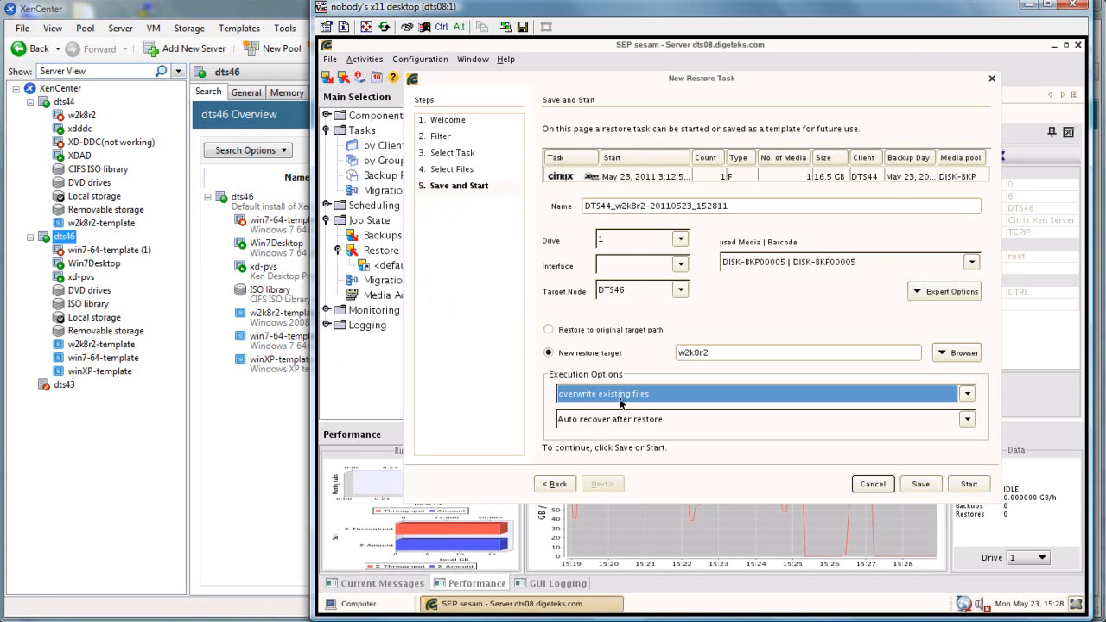
pyautogui.click(971, 487)
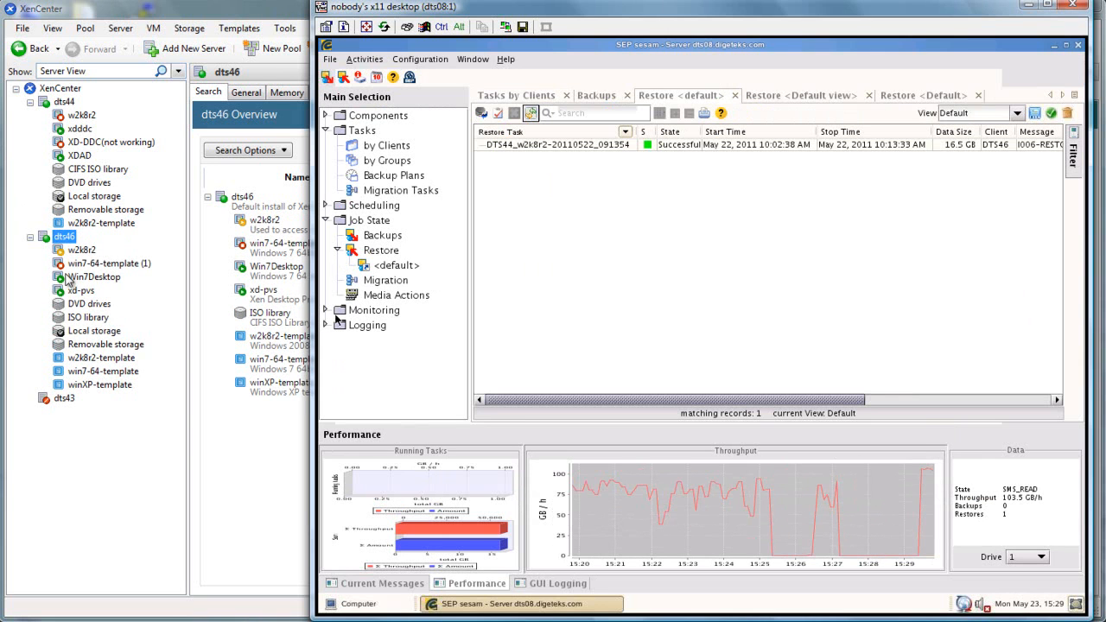
pyautogui.click(145, 439)
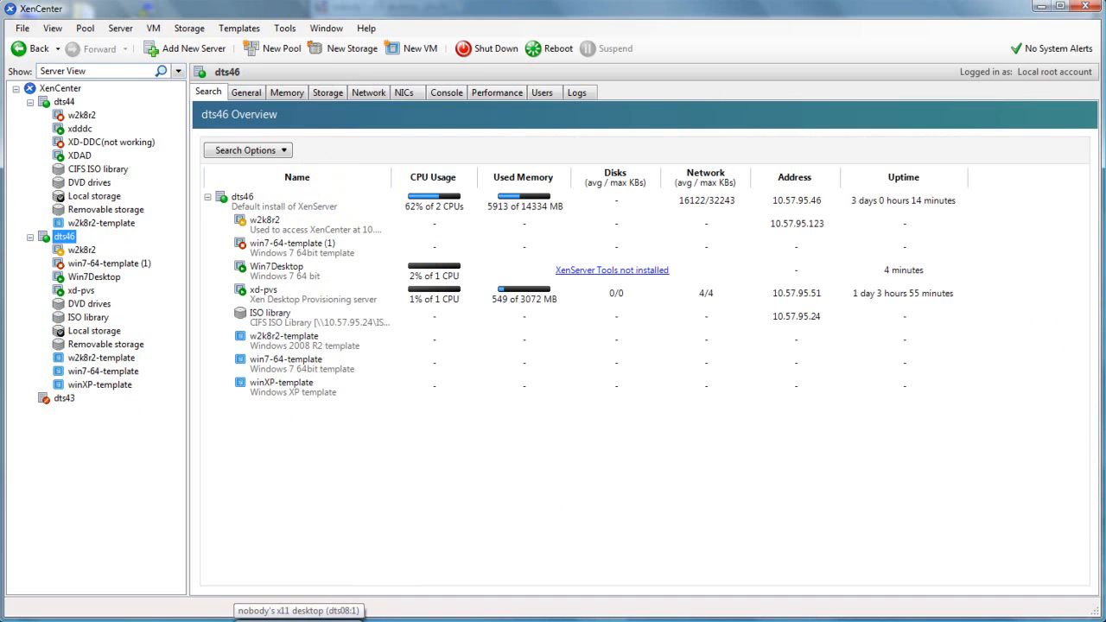
pyautogui.click(299, 618)
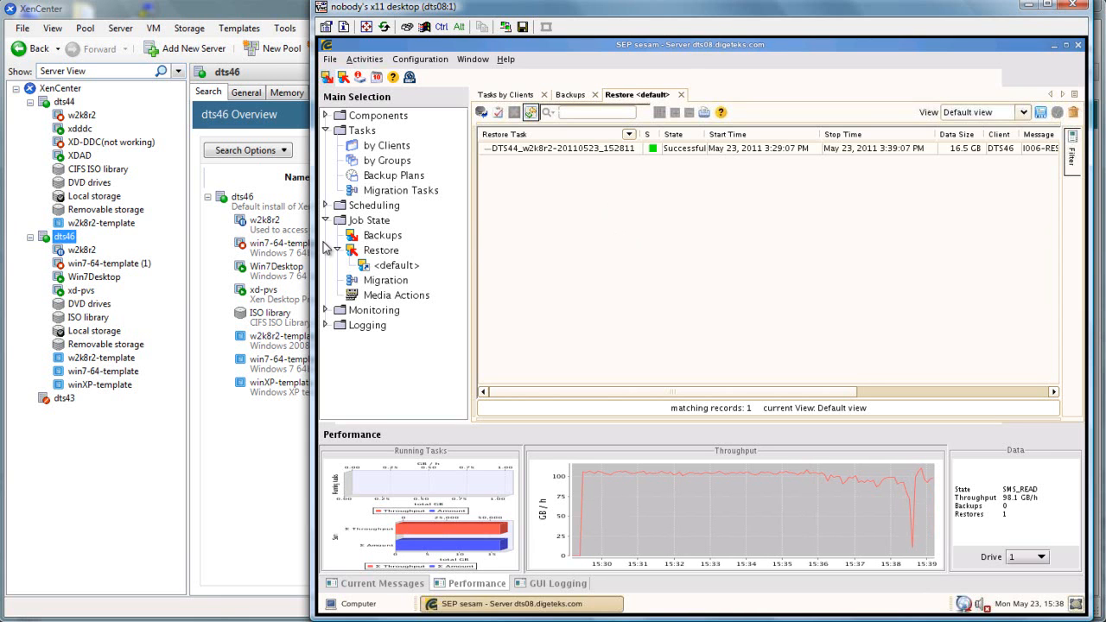
# Step: Switch to XenCenter and open the console of the restored w2k8r2 virtual machine on dts46
pyautogui.click(277, 235)
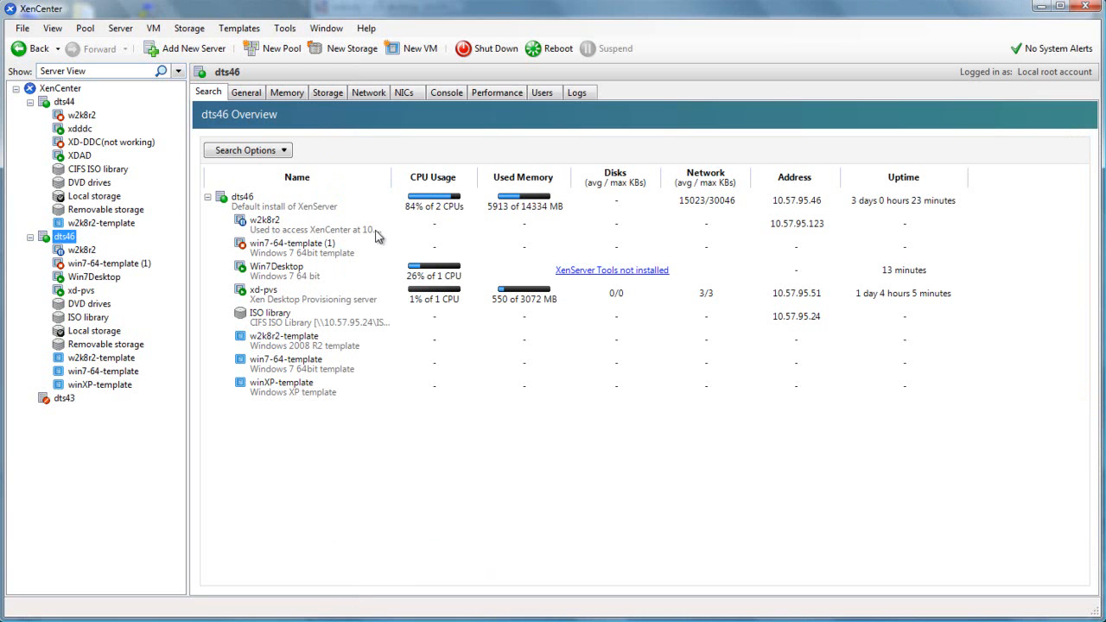
pyautogui.click(91, 252)
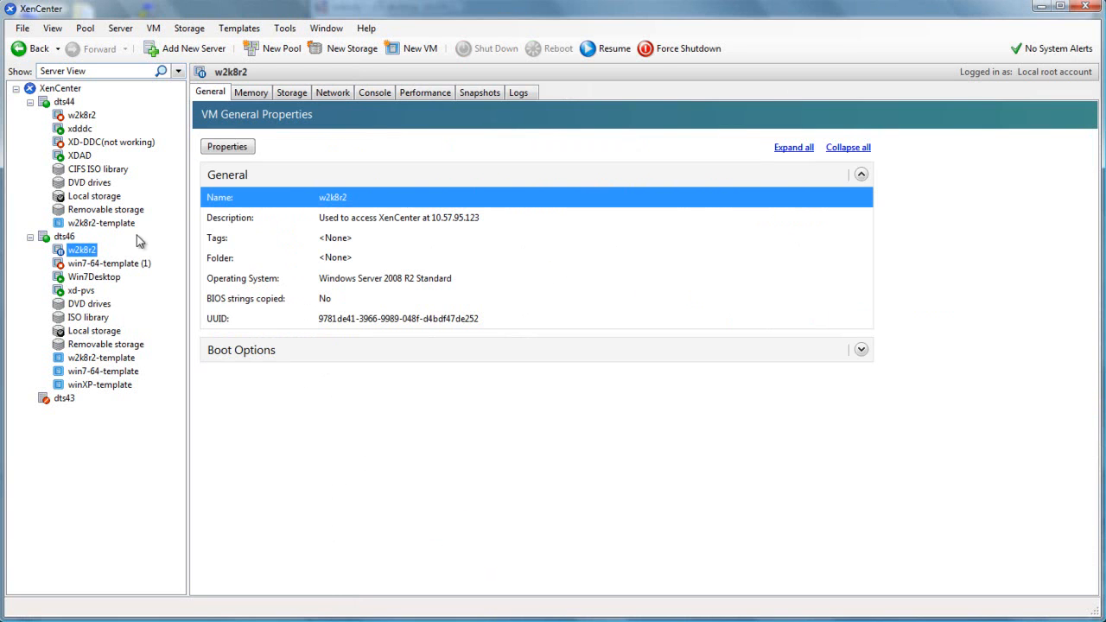
pyautogui.click(367, 92)
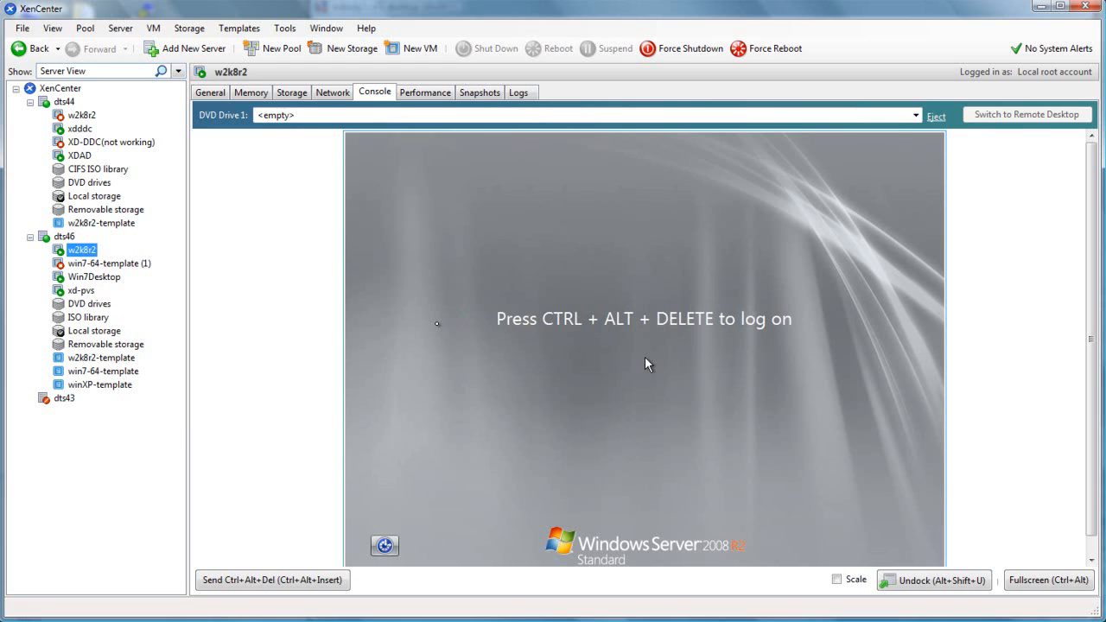
# Step: Log on to the w2k8r2 guest as Administrator with the account password and dismiss the Shutdown Event Tracker without giving a reason
pyautogui.click(283, 586)
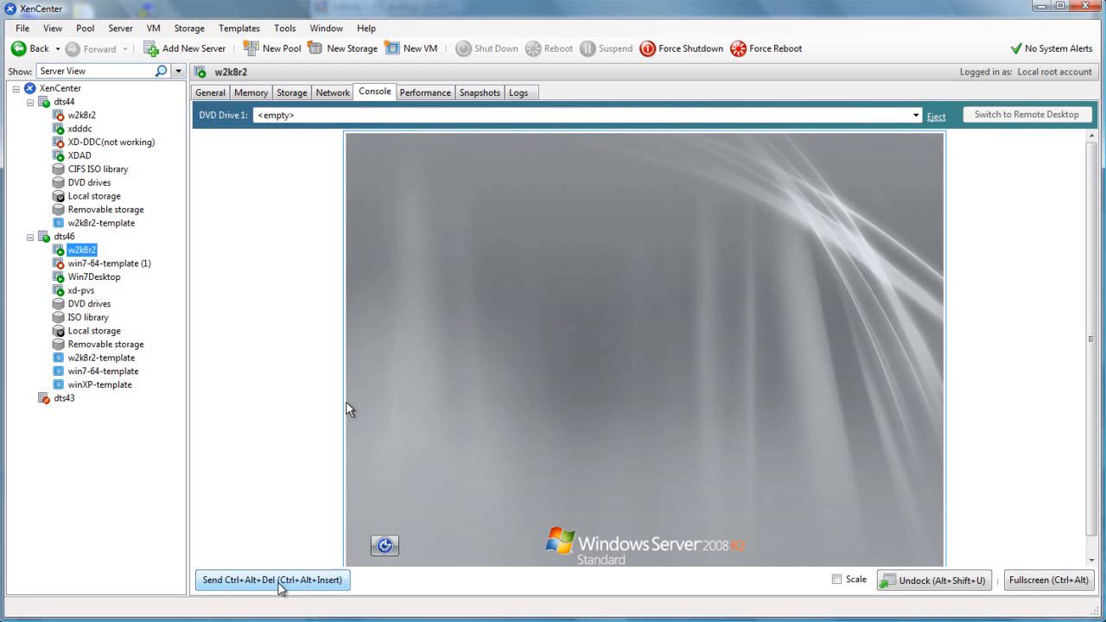
pyautogui.click(562, 430)
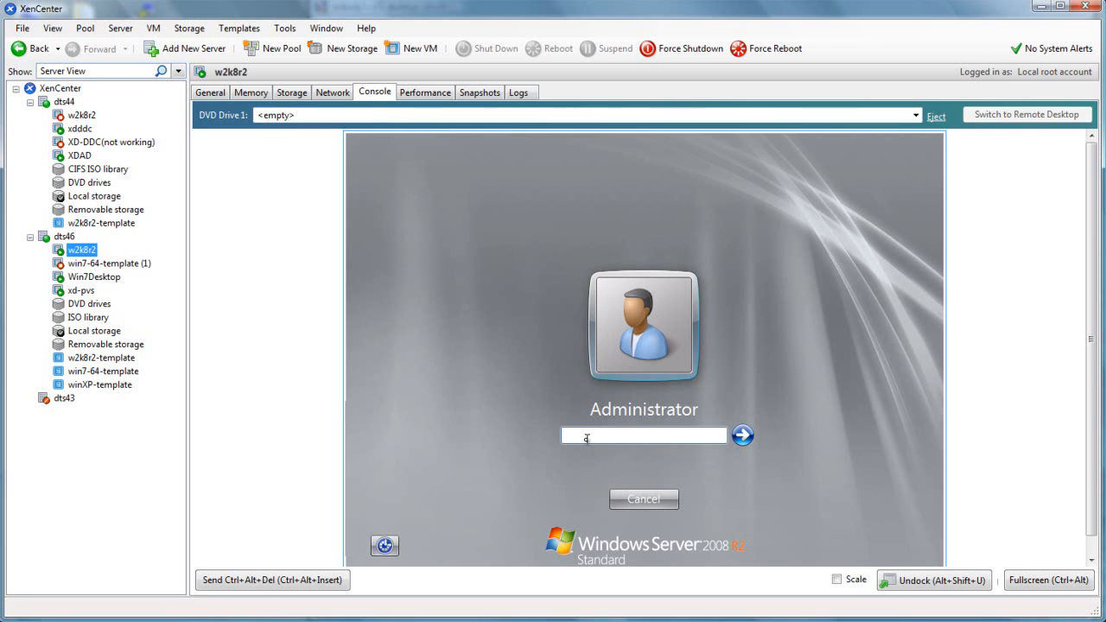
pyautogui.write('••••••••')
pyautogui.press('Return')
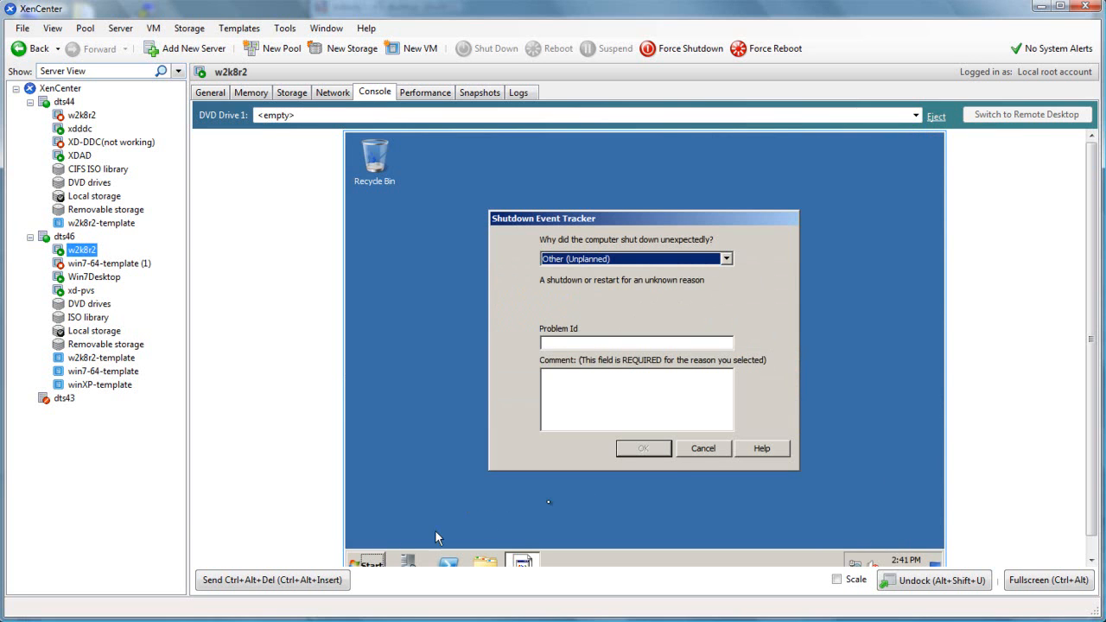
pyautogui.click(704, 453)
pyautogui.click(728, 361)
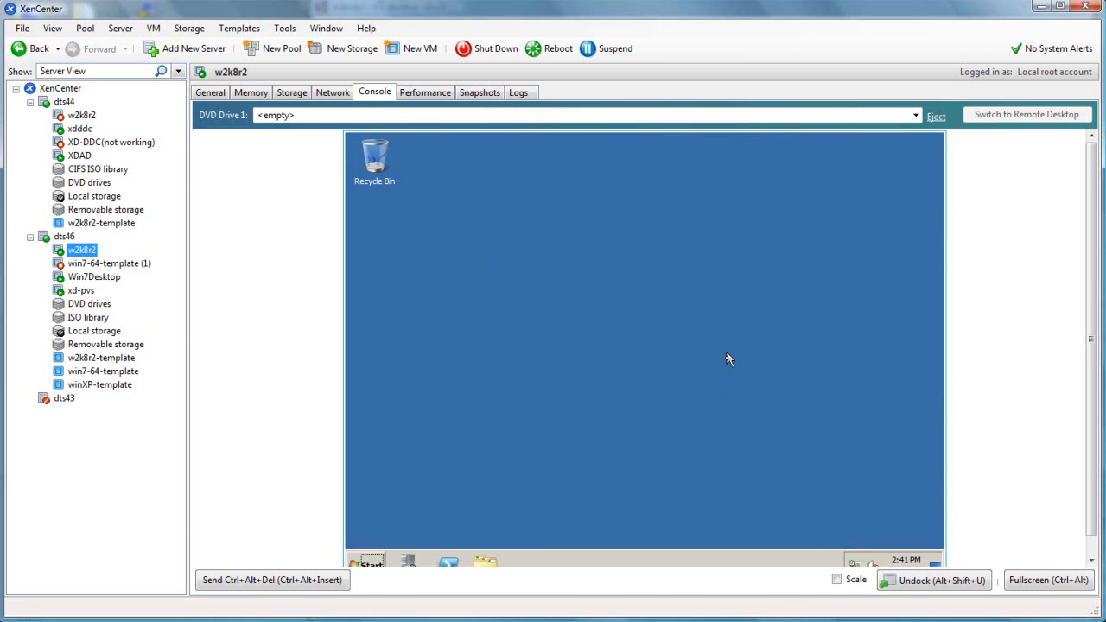
# Step: Open the guest's Computer properties and check the system information down to the Windows activation section
pyautogui.click(371, 560)
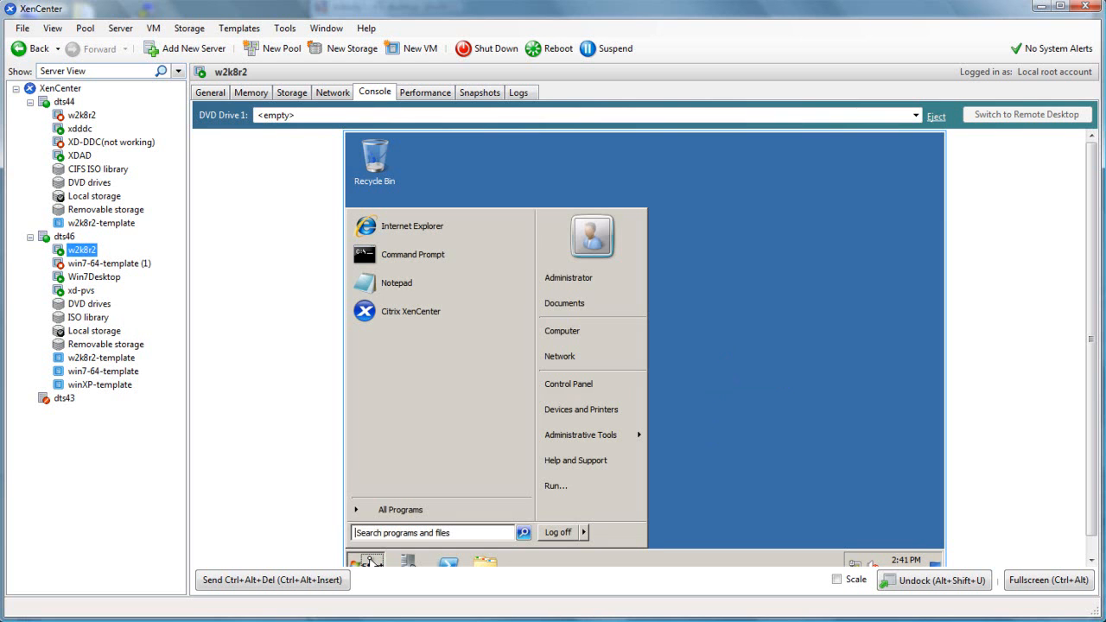
pyautogui.rightClick(582, 337)
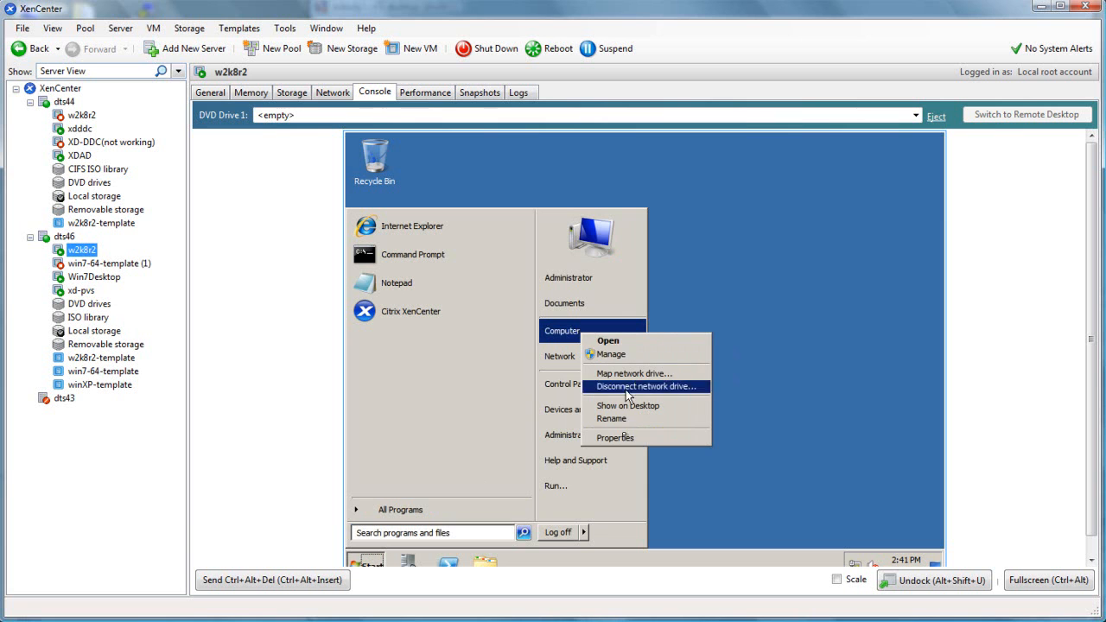
pyautogui.click(615, 439)
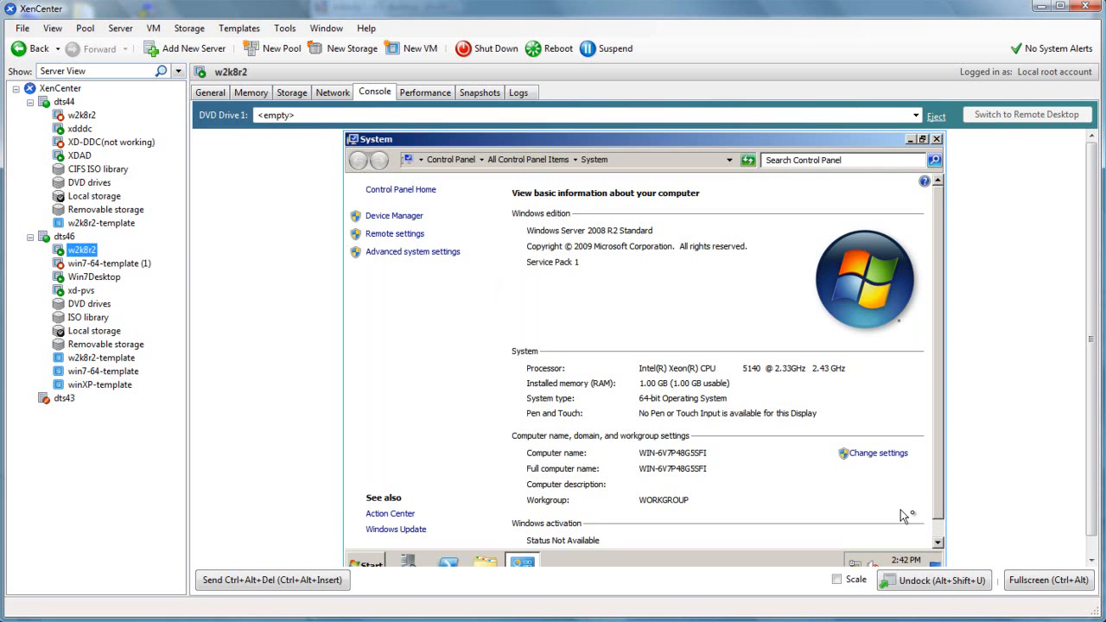
pyautogui.click(938, 541)
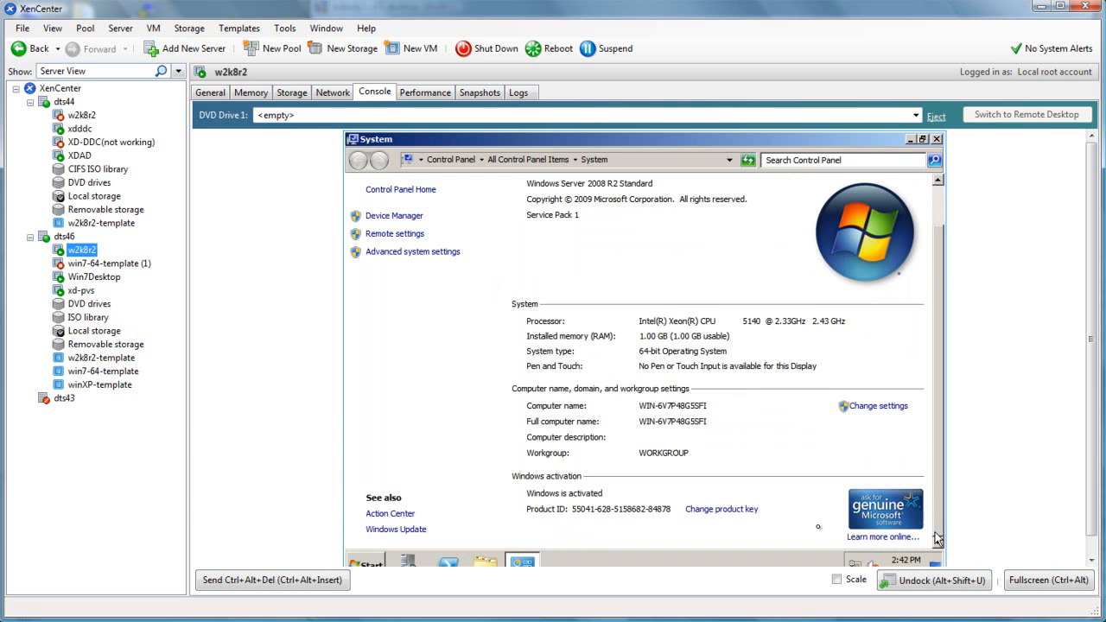